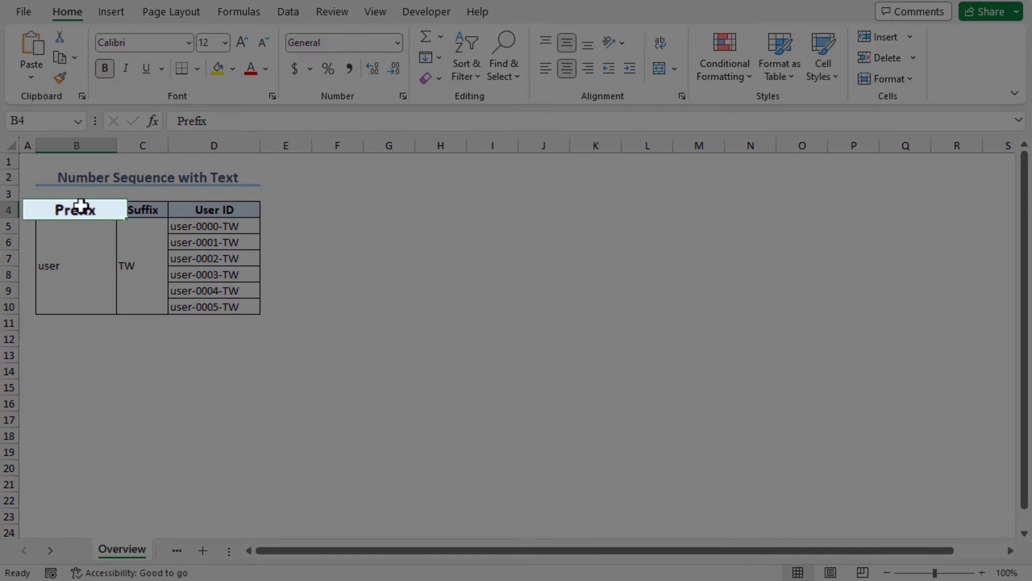
{"action": "left_click", "coordinate": [158, 207]}
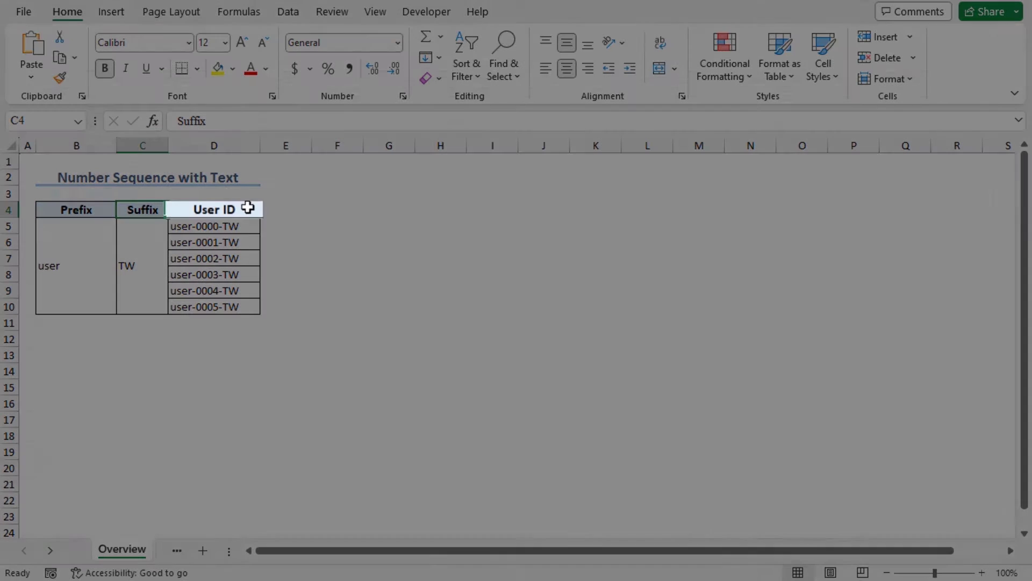
{"action": "left_click", "coordinate": [247, 208]}
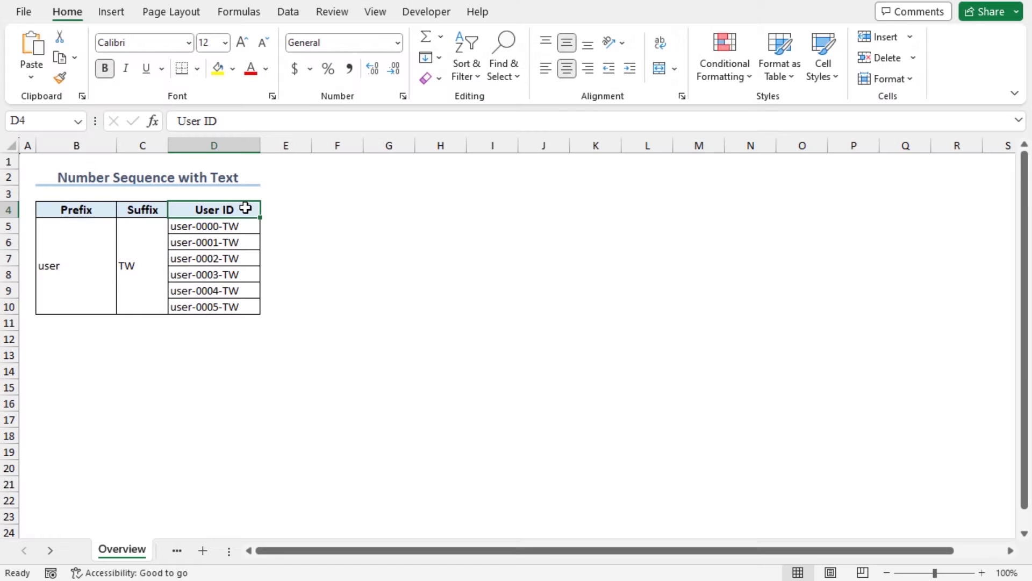
{"action": "left_click", "coordinate": [99, 210]}
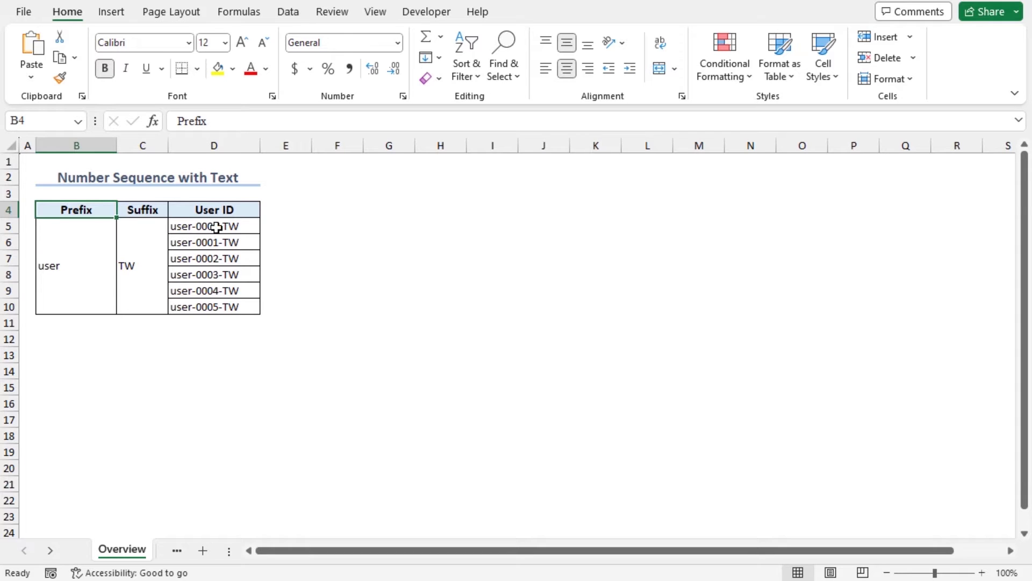
{"action": "key", "text": "Right"}
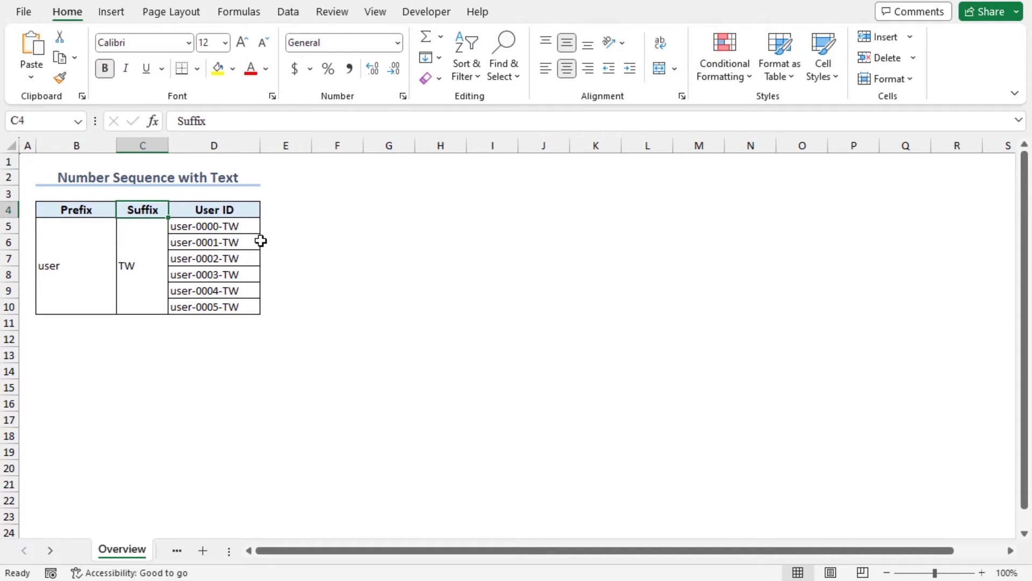
{"action": "left_click", "coordinate": [246, 211]}
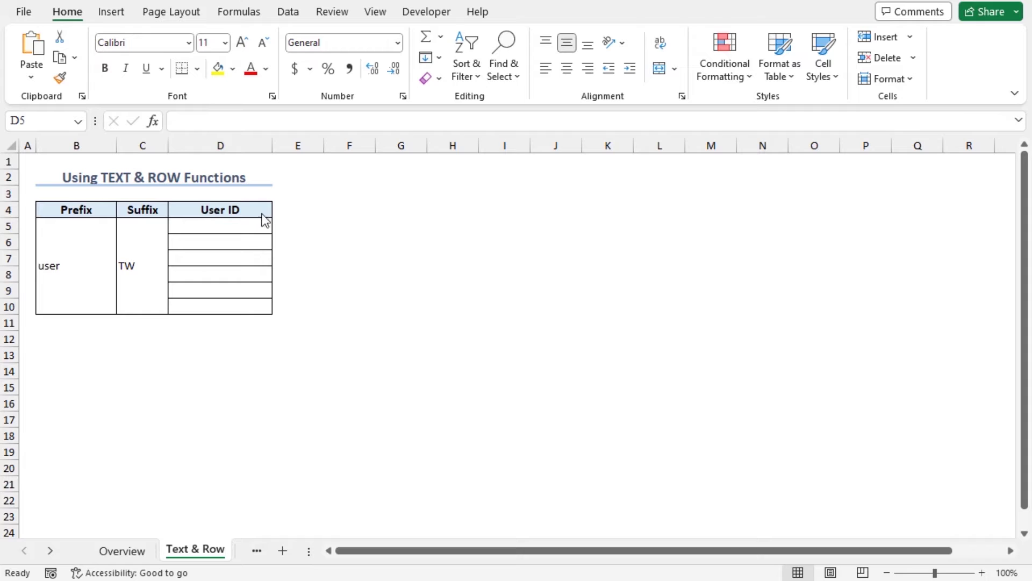
Start the User ID formula in D5 of the Text & Row sheet with the absolute prefix reference, as =$B$5&.
{"action": "left_click", "coordinate": [214, 223]}
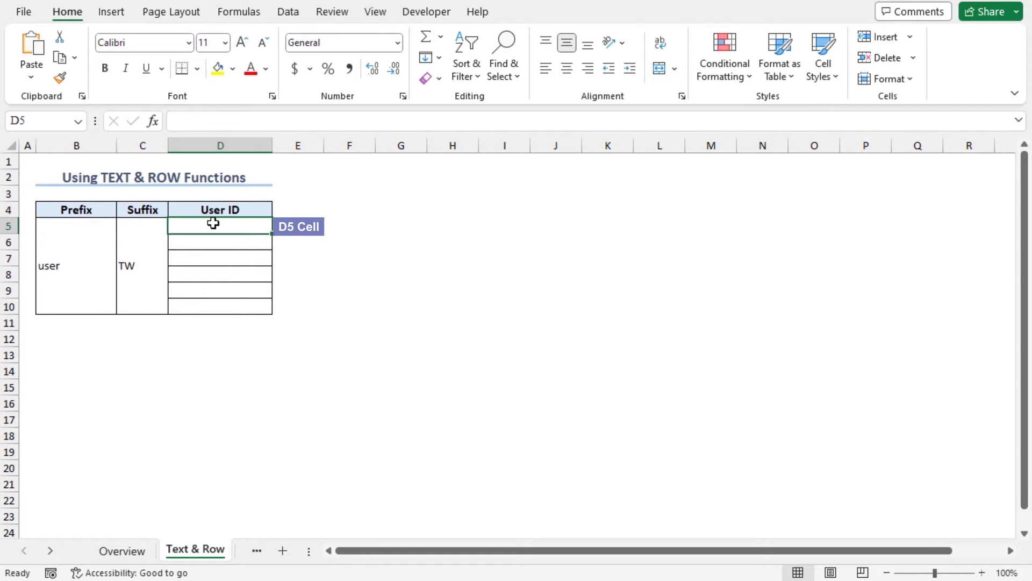
{"action": "type", "text": "="}
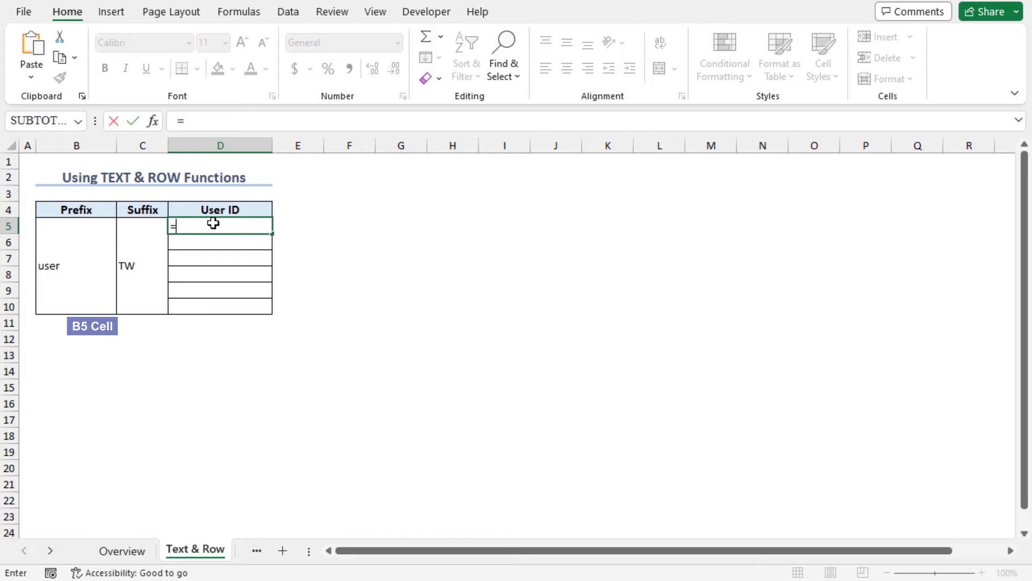
{"action": "left_click", "coordinate": [84, 262]}
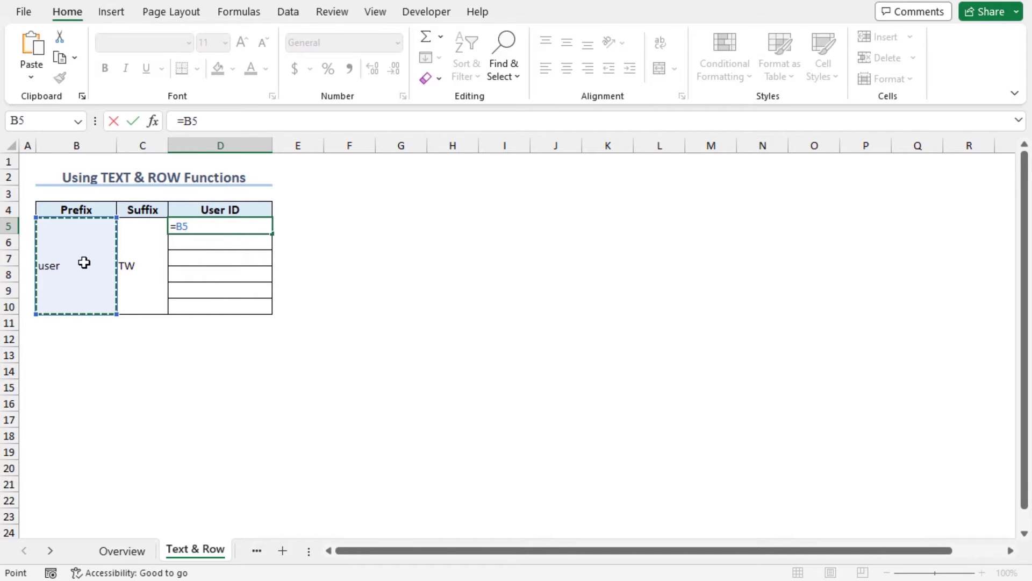
{"action": "key", "text": "F4"}
{"action": "type", "text": "&"}
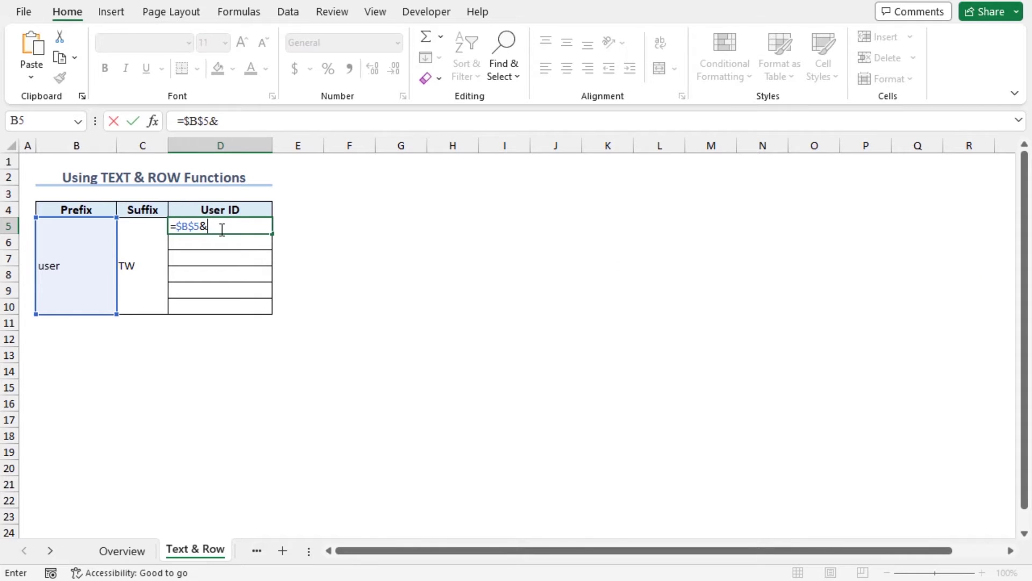
Continue the D5 formula with TEXT(ROW(A1)-1,"-0000-") to produce the zero-padded sequence number.
{"action": "type", "text": "TE"}
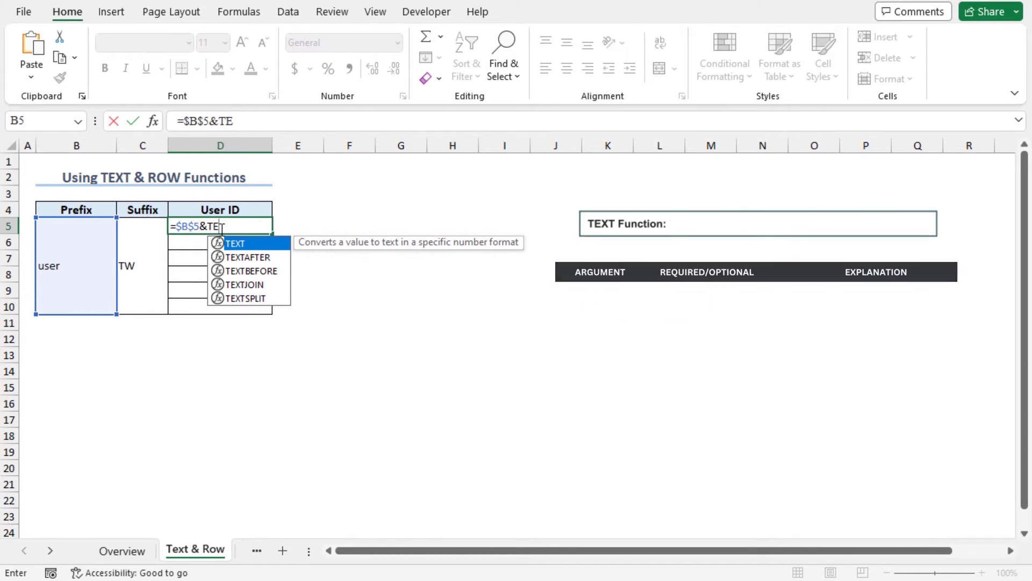
{"action": "double_click", "coordinate": [222, 245]}
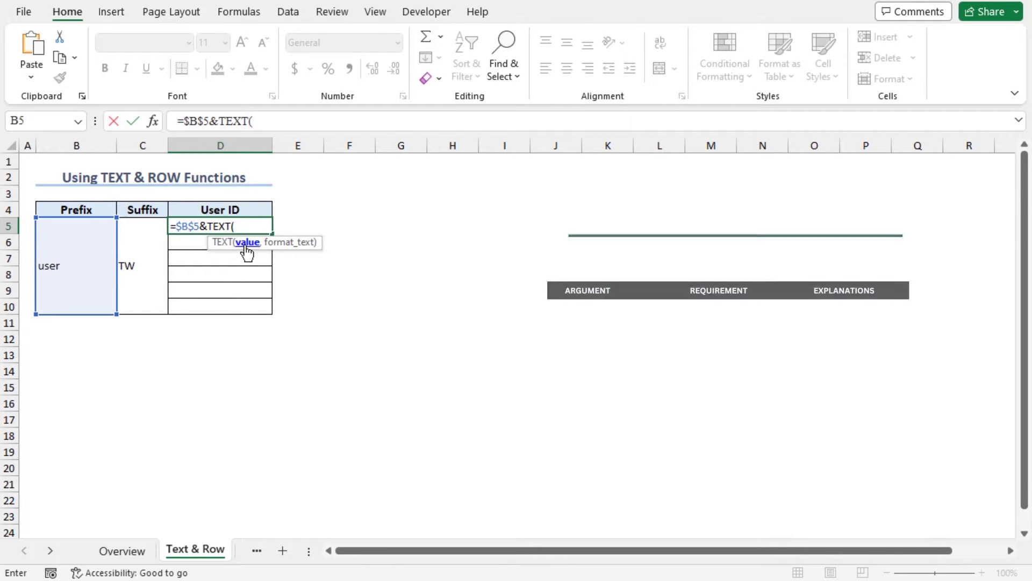
{"action": "type", "text": "ROW"}
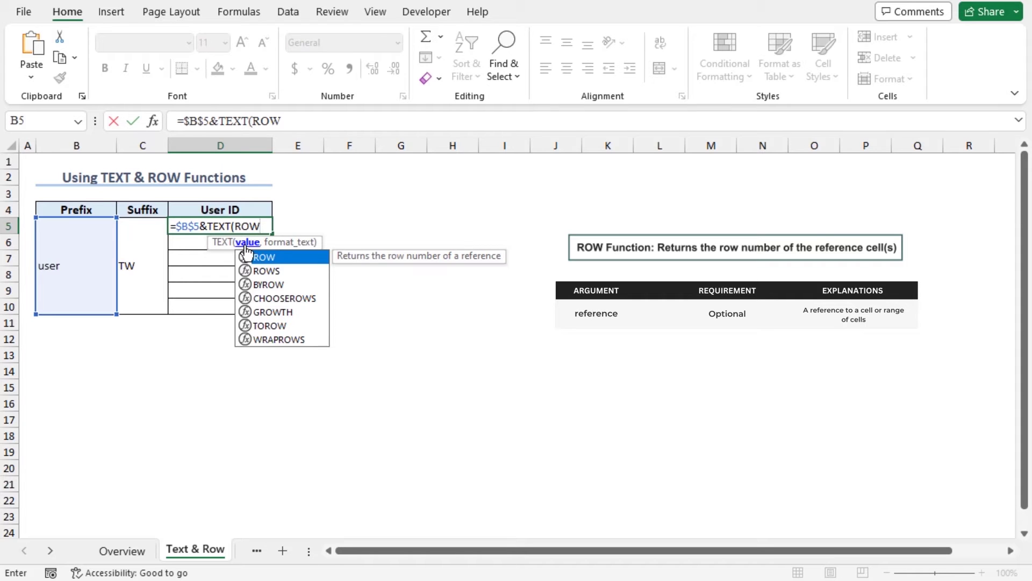
{"action": "type", "text": "("}
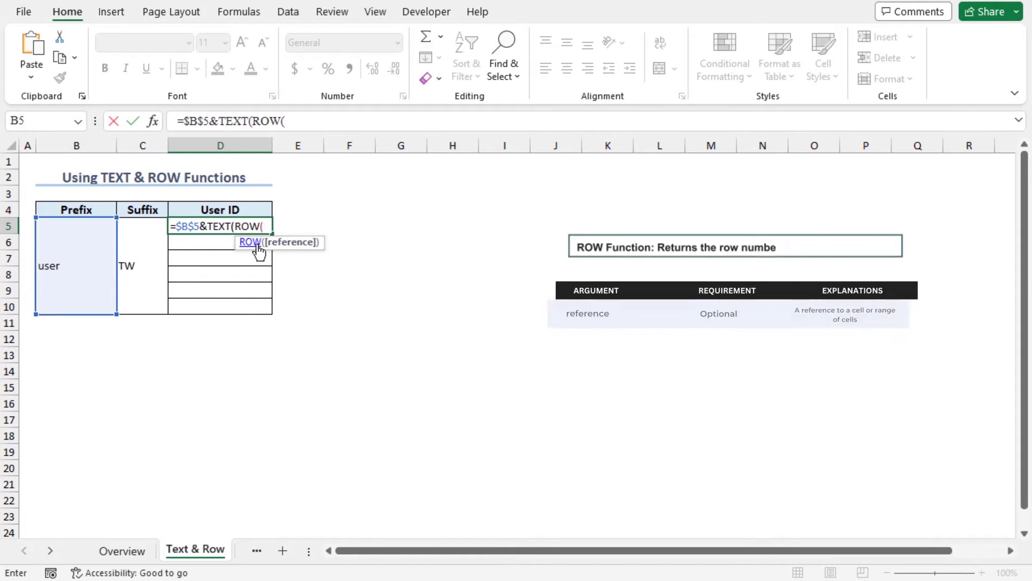
{"action": "left_click", "coordinate": [27, 162]}
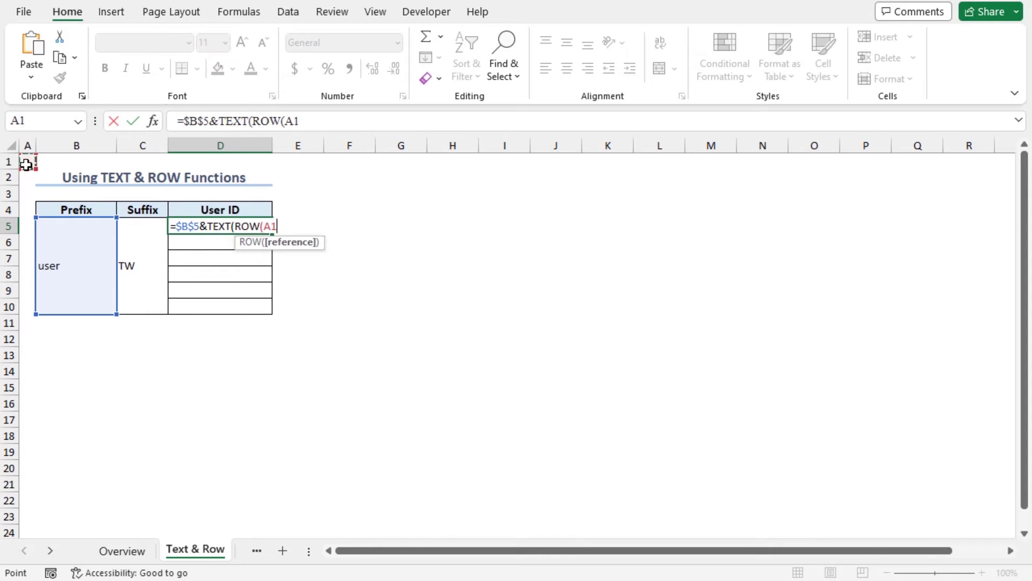
{"action": "type", "text": ")"}
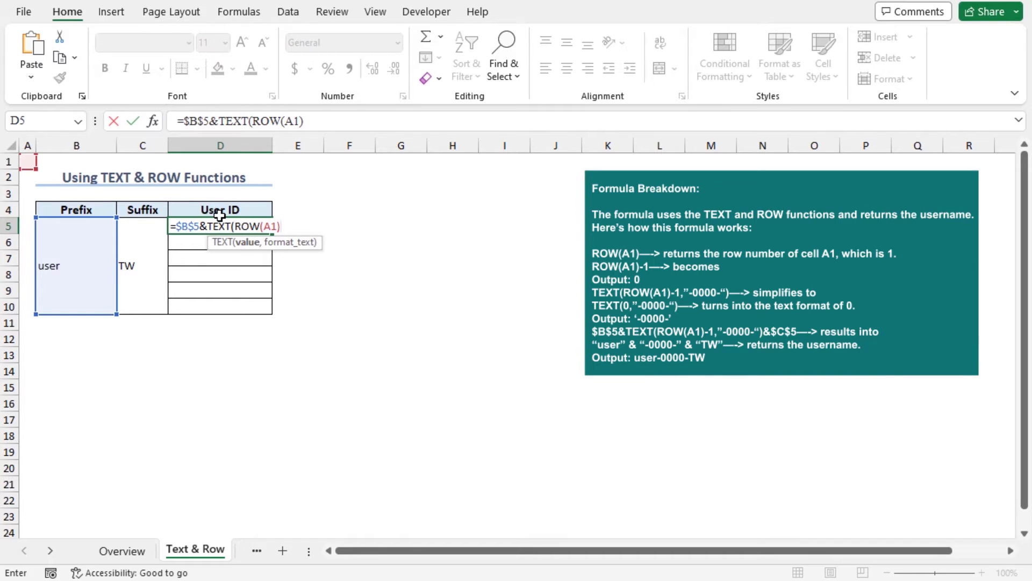
{"action": "type", "text": "-1,"}
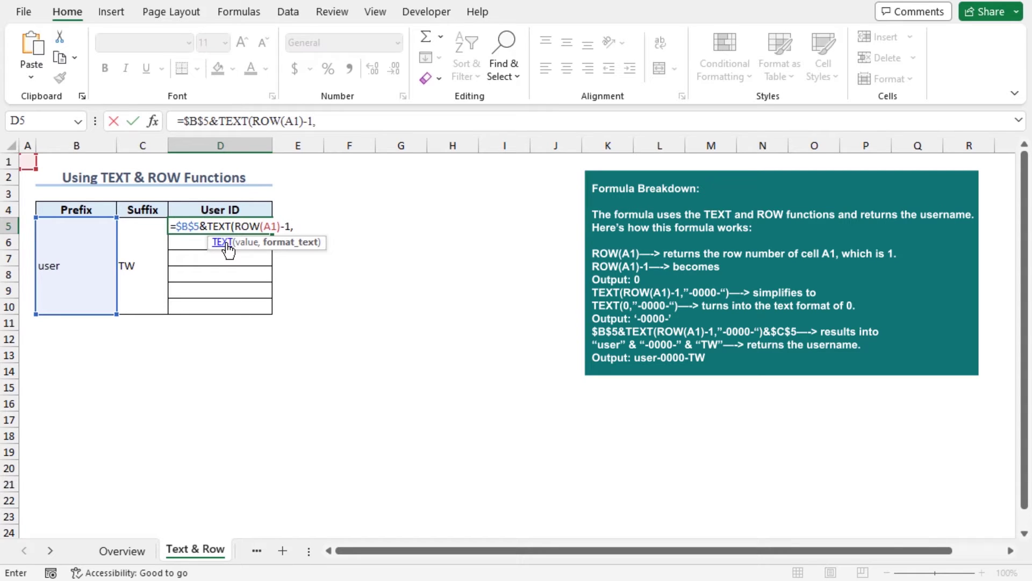
{"action": "type", "text": "\"-0000-\")"}
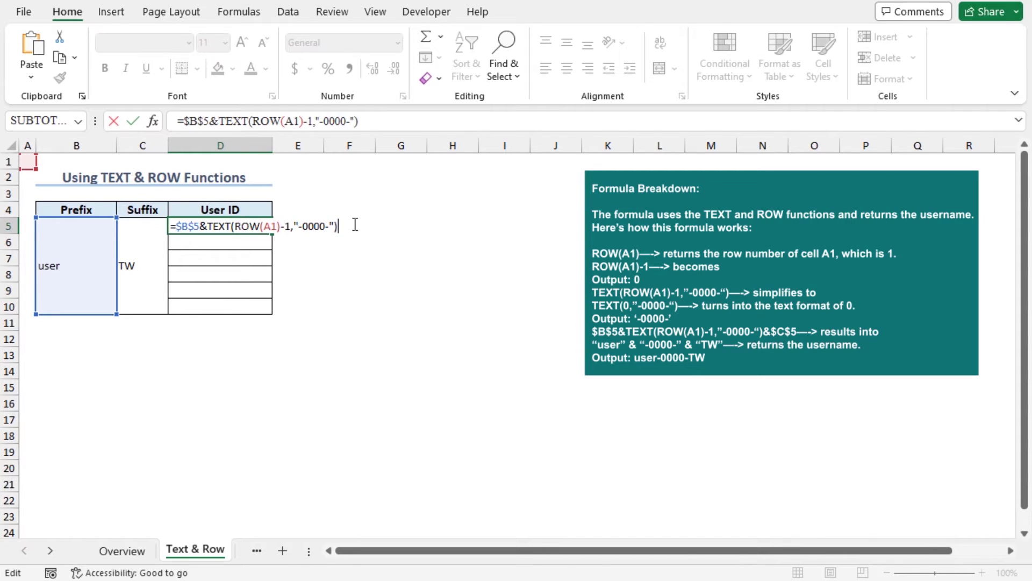
Append the absolute suffix reference &$C$5 to complete the D5 formula and fill it down the User ID column.
{"action": "type", "text": "&"}
{"action": "left_click", "coordinate": [136, 248]}
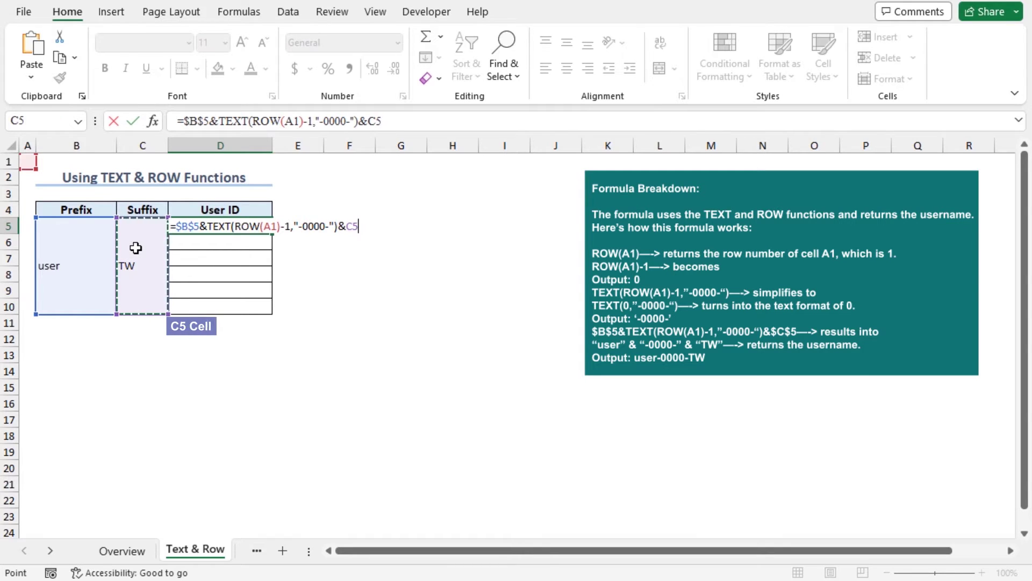
{"action": "key", "text": "F4"}
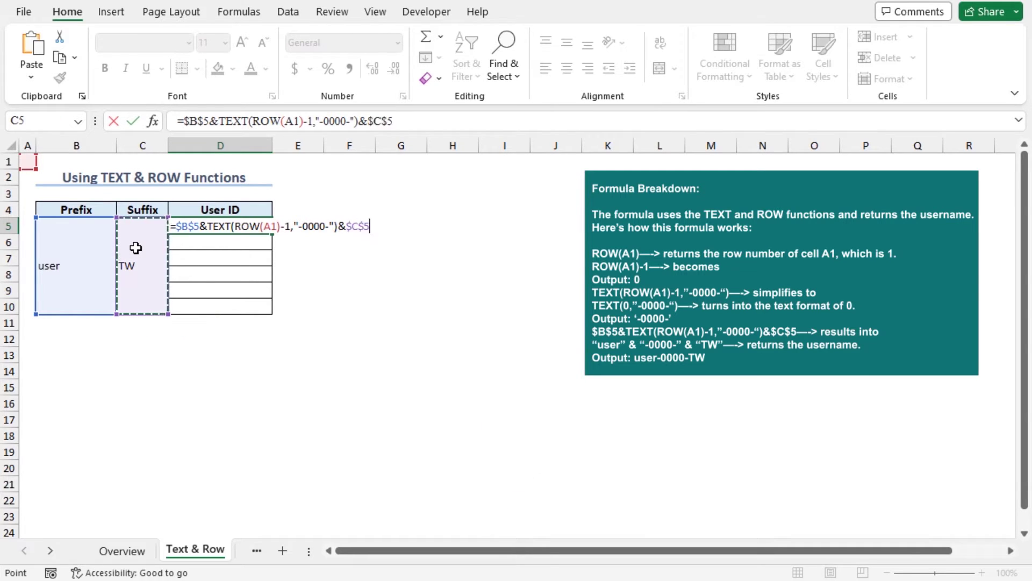
{"action": "key", "text": "Return"}
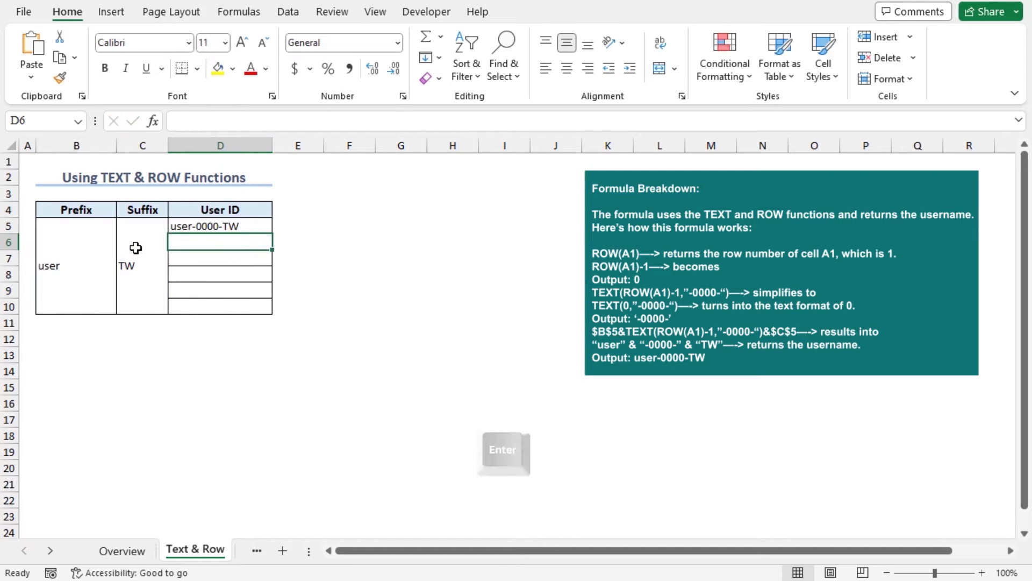
{"action": "left_click", "coordinate": [253, 224]}
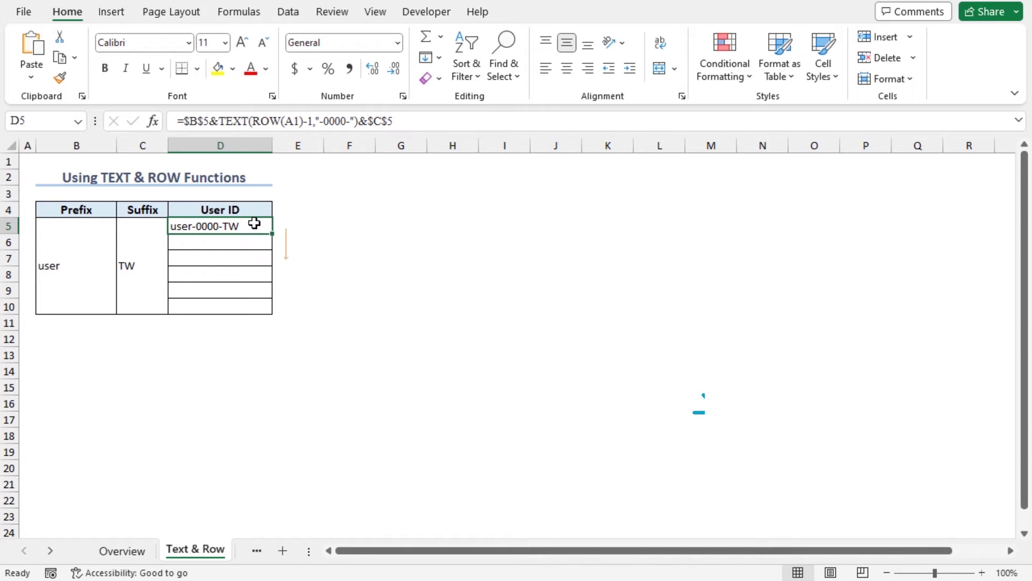
{"action": "double_click", "coordinate": [272, 233]}
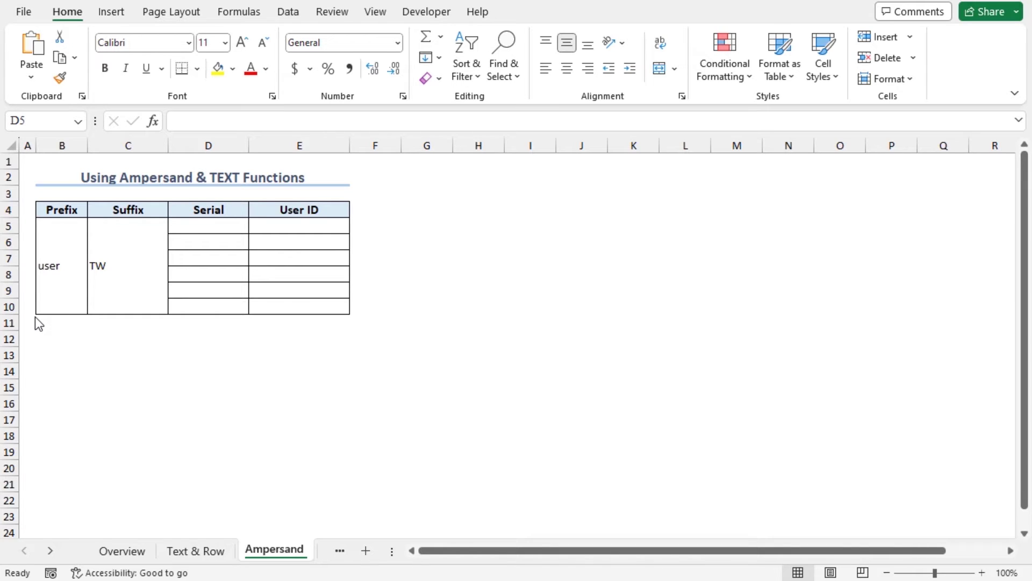
Enter 0 and 1 in D5 and D6 of the Ampersand sheet and fill the serial series down to D10.
{"action": "left_click", "coordinate": [234, 225]}
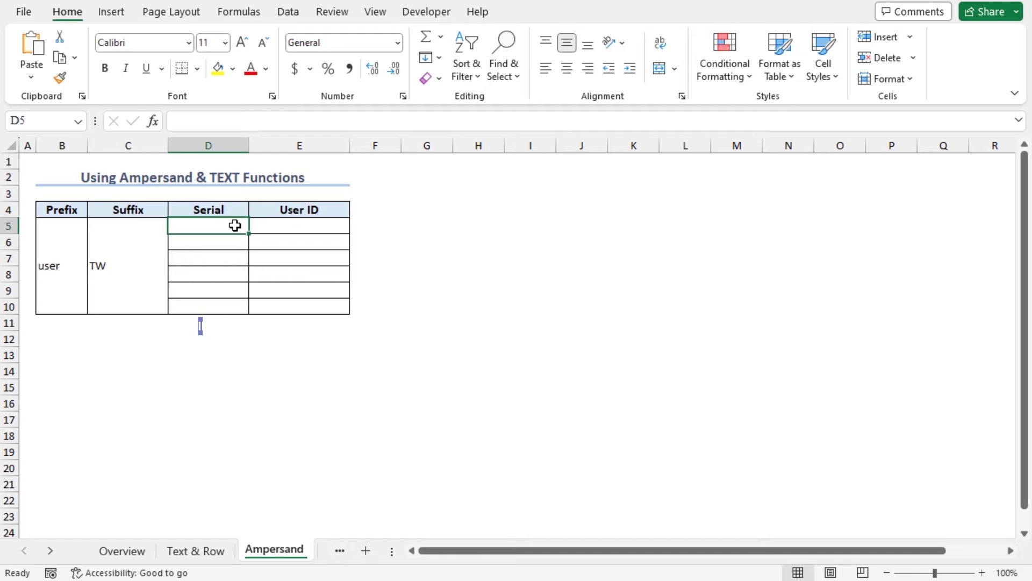
{"action": "type", "text": "0"}
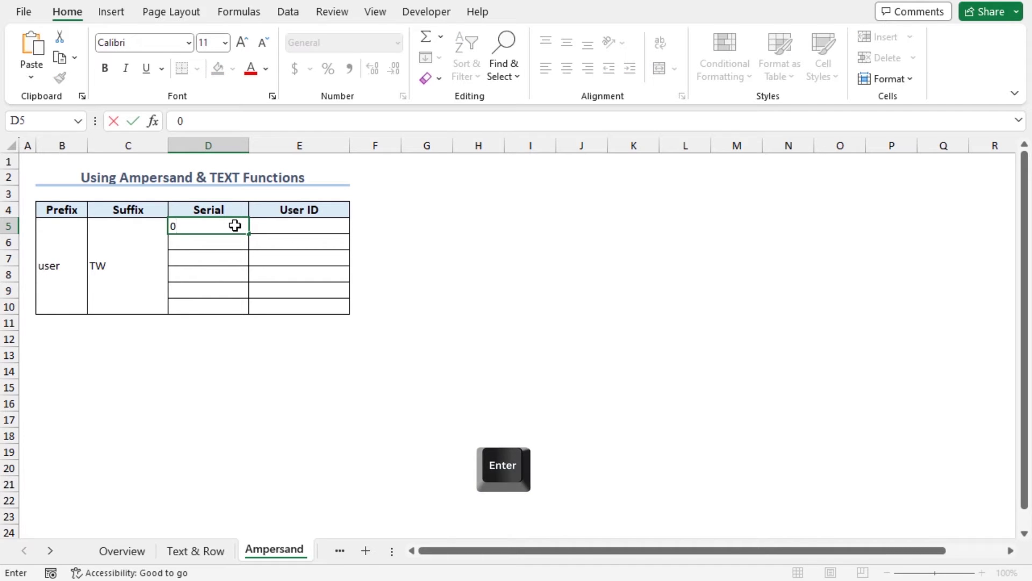
{"action": "key", "text": "Return"}
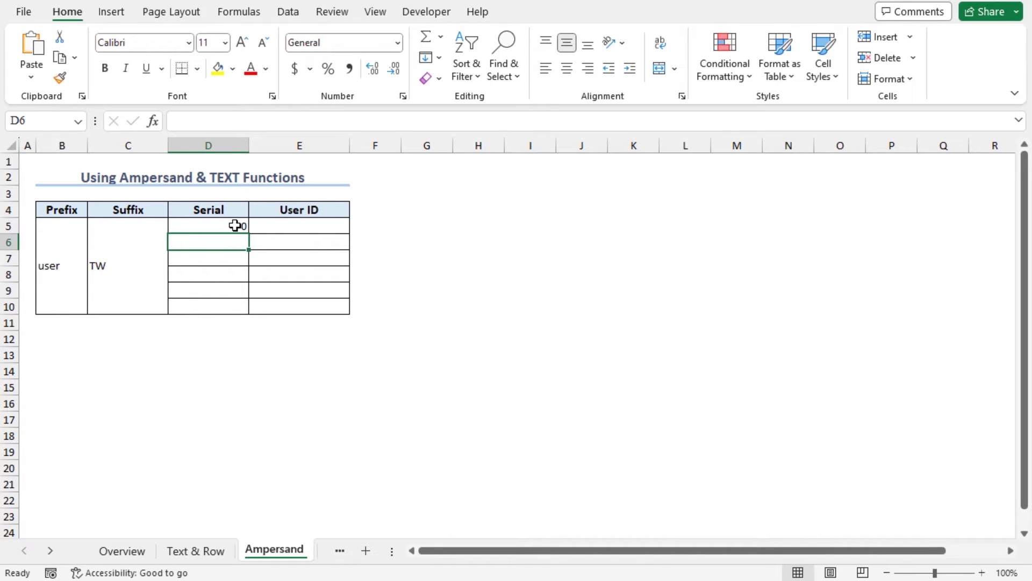
{"action": "type", "text": "1"}
{"action": "key", "text": "Return"}
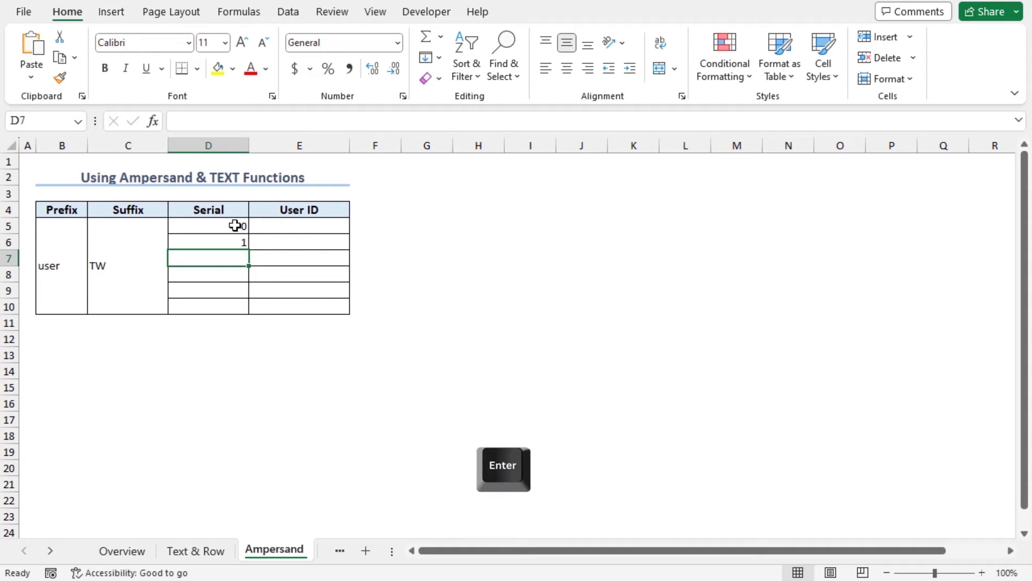
{"action": "left_click", "coordinate": [235, 226]}
{"action": "left_click_drag", "start_coordinate": [235, 226], "coordinate": [238, 240]}
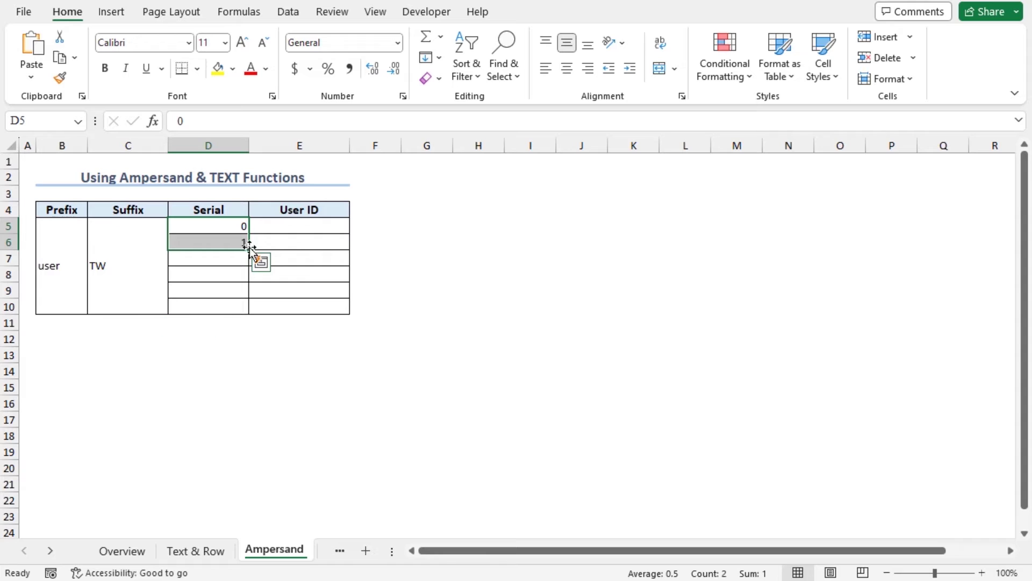
{"action": "double_click", "coordinate": [249, 249]}
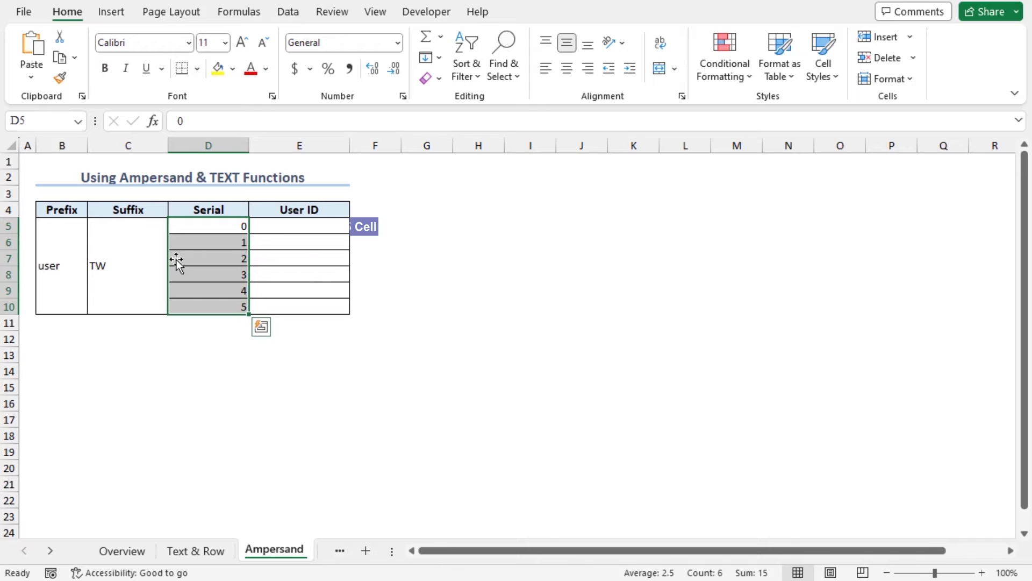
Start the User ID formula in E5 with the absolute prefix reference, as =$B$5&.
{"action": "left_click", "coordinate": [286, 227]}
{"action": "type", "text": "="}
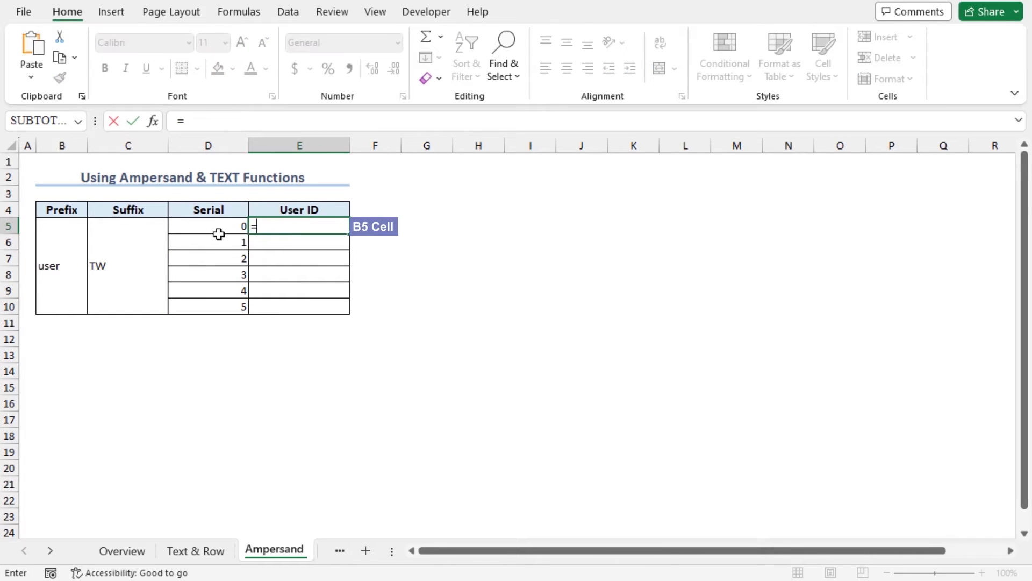
{"action": "left_click", "coordinate": [49, 253]}
{"action": "key", "text": "F4"}
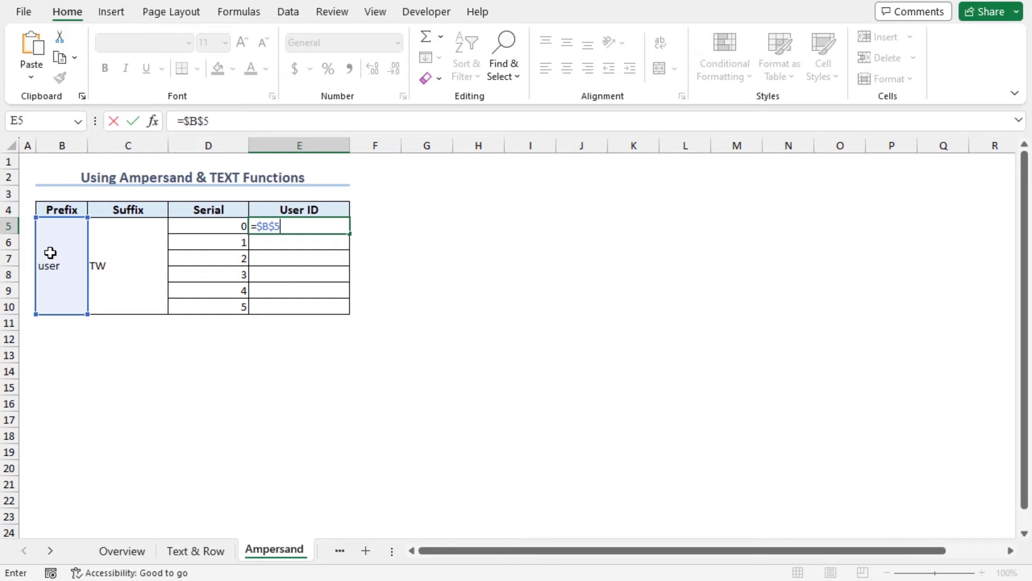
{"action": "type", "text": "&"}
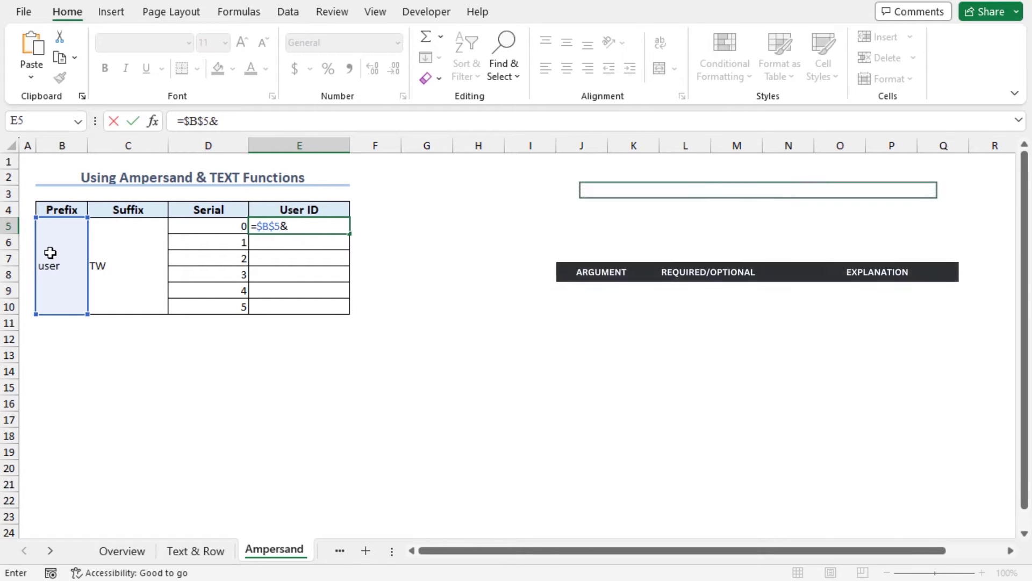
Continue the E5 formula with TEXT(D5,"-0000-")& to format the serial number as zero-padded text between hyphens.
{"action": "type", "text": "TEXT("}
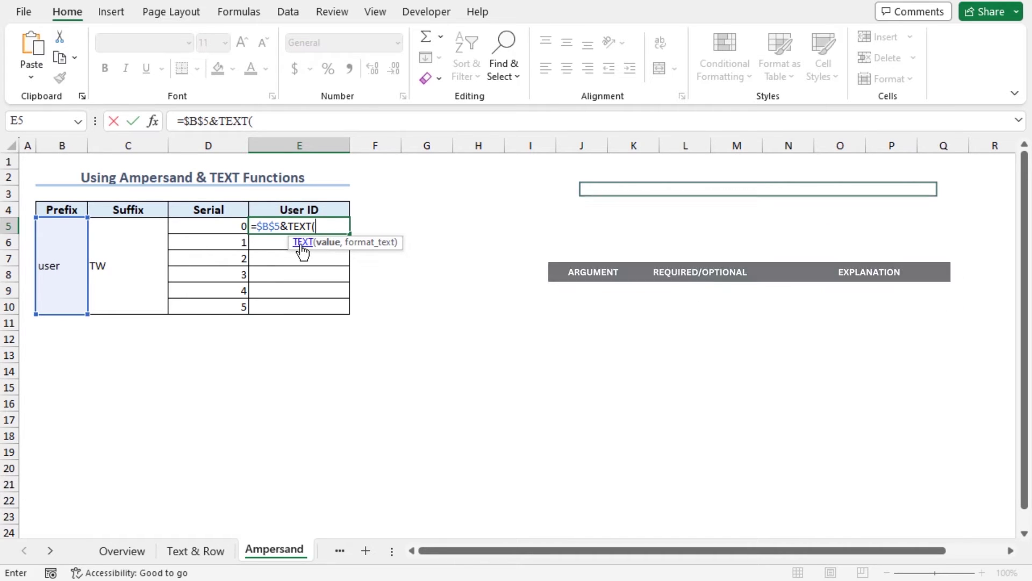
{"action": "left_click", "coordinate": [234, 226]}
{"action": "type", "text": ","}
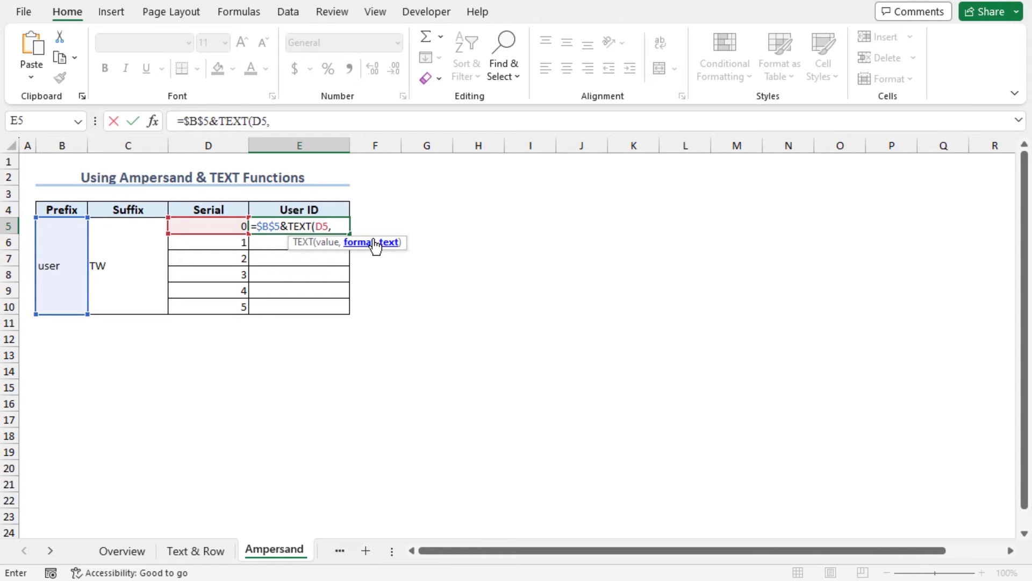
{"action": "type", "text": "\"-0000-\")"}
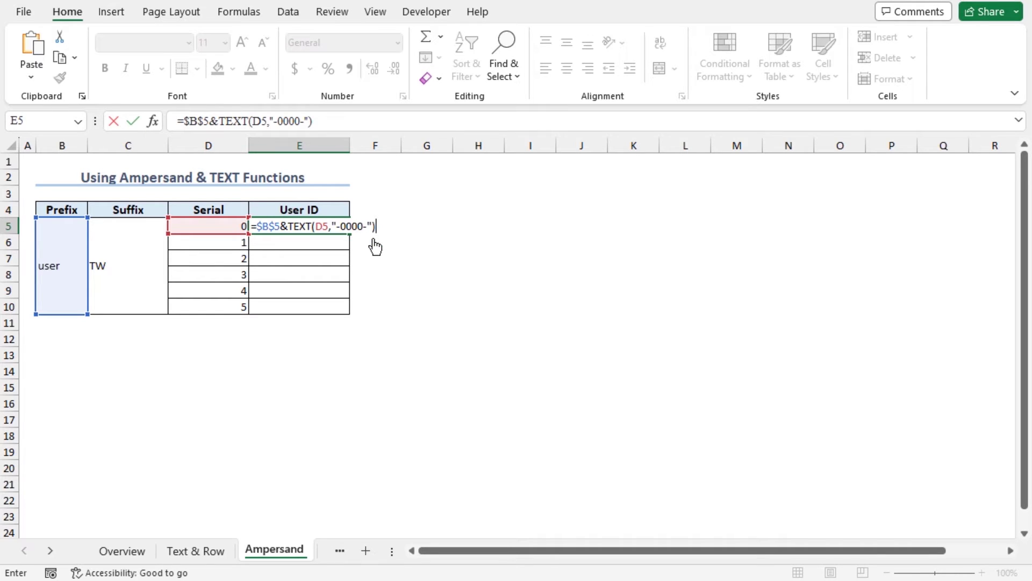
{"action": "type", "text": "&"}
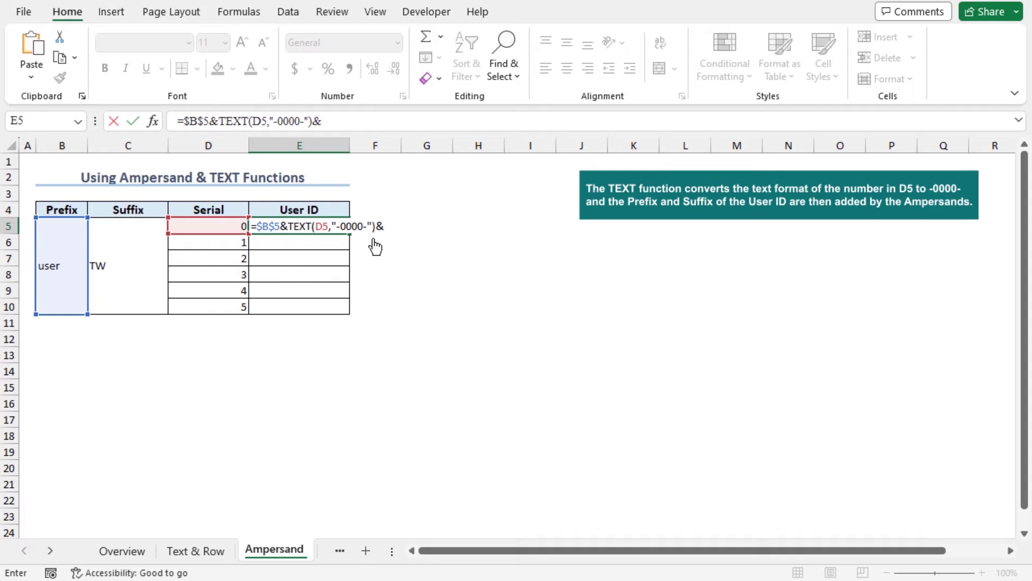
Complete the E5 formula with the absolute suffix reference $C$5 and fill it down the User ID column.
{"action": "left_click", "coordinate": [132, 252]}
{"action": "key", "text": "F4"}
{"action": "key", "text": "F4"}
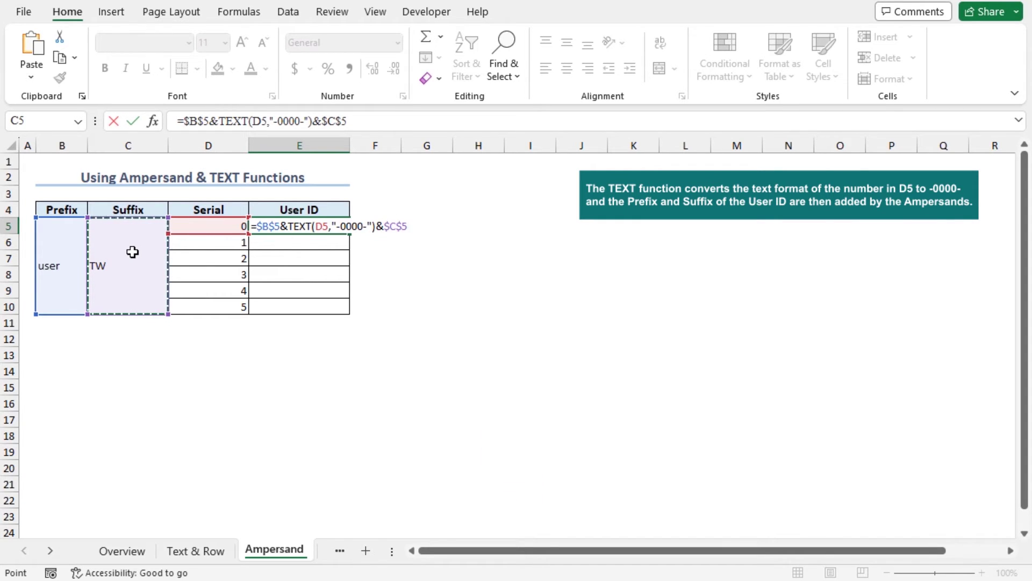
{"action": "key", "text": "Return"}
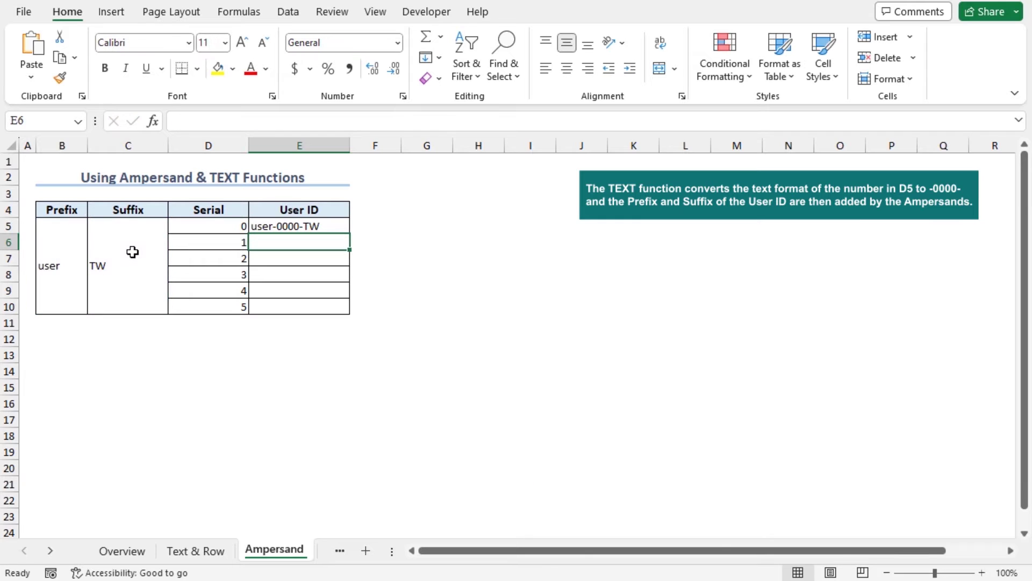
{"action": "left_click", "coordinate": [318, 225]}
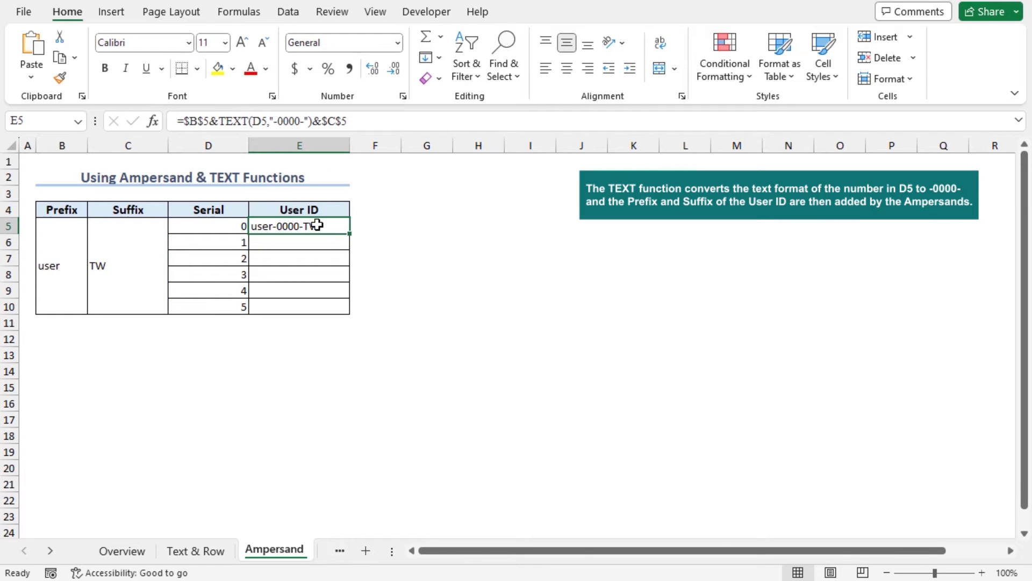
{"action": "double_click", "coordinate": [350, 232]}
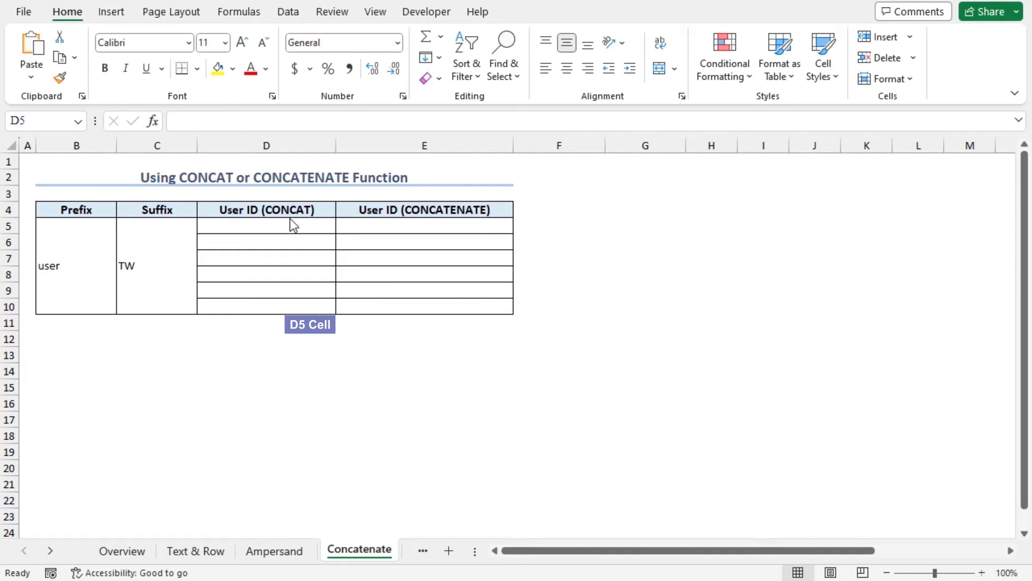
Start a CONCAT formula in D5 of the Concatenate sheet with the absolute prefix reference, as =CONCAT($B$5,.
{"action": "left_click", "coordinate": [275, 224]}
{"action": "type", "text": "="}
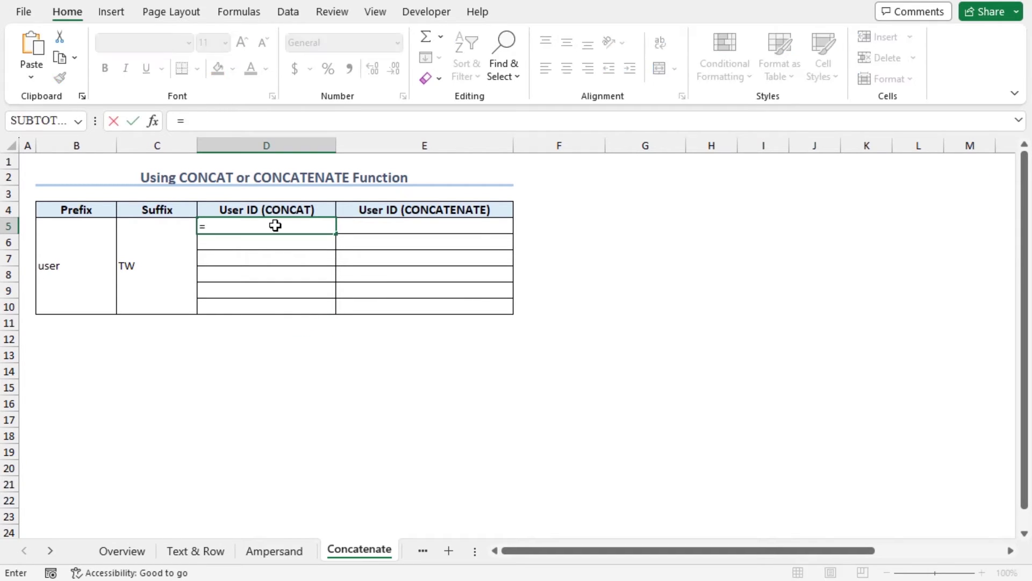
{"action": "type", "text": "CON"}
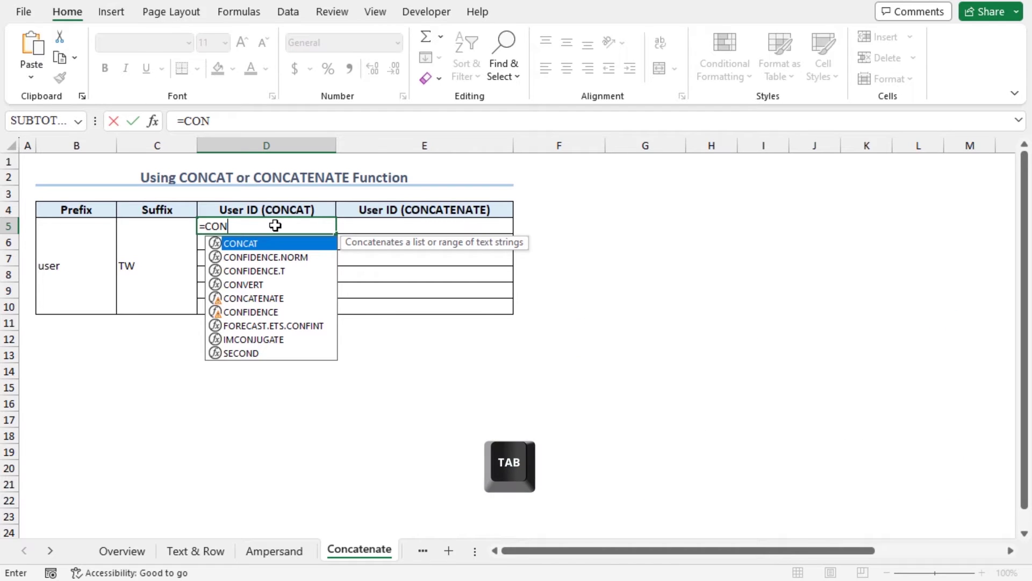
{"action": "key", "text": "Tab"}
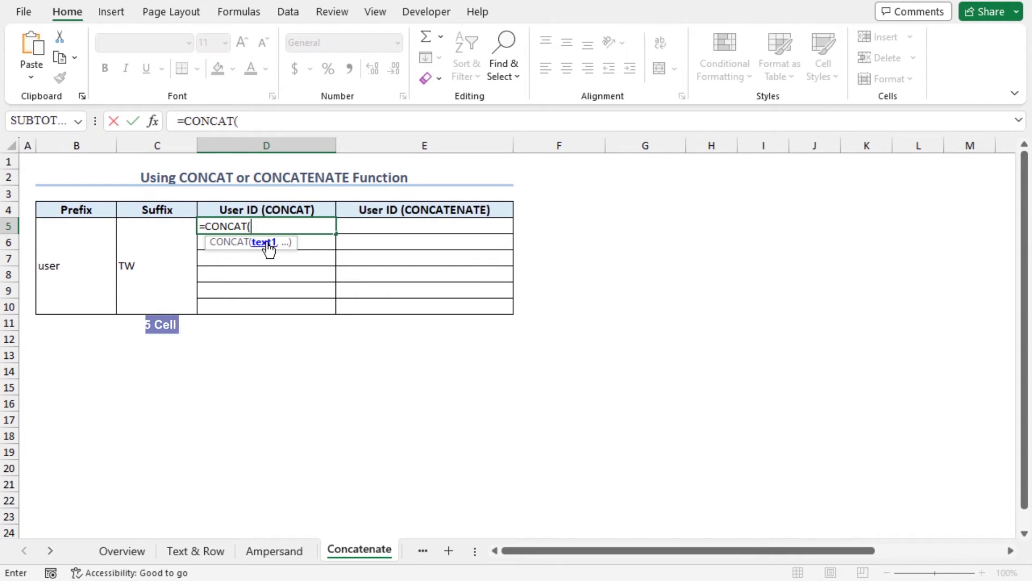
{"action": "left_click", "coordinate": [97, 266]}
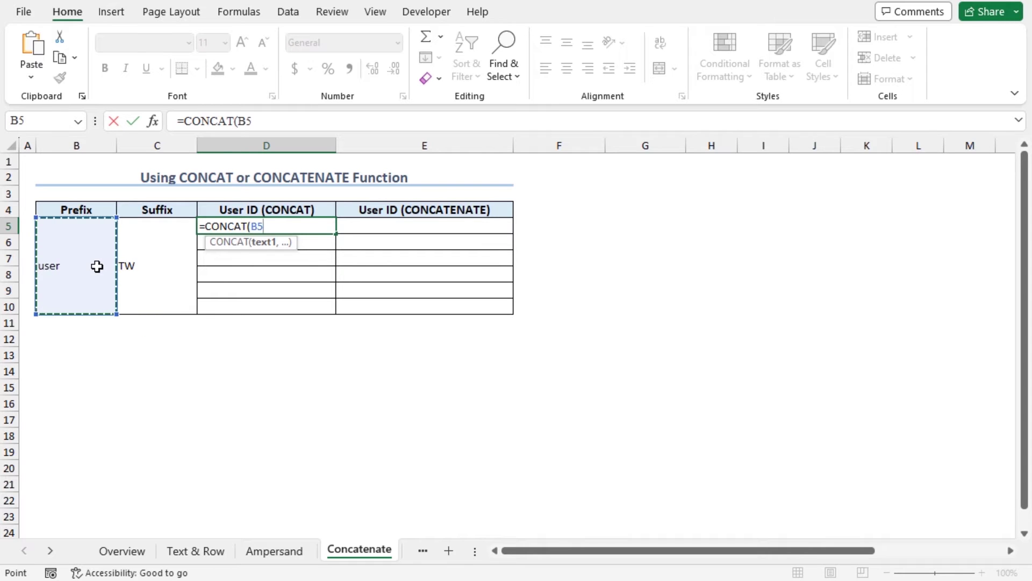
{"action": "key", "text": "F4"}
{"action": "type", "text": ","}
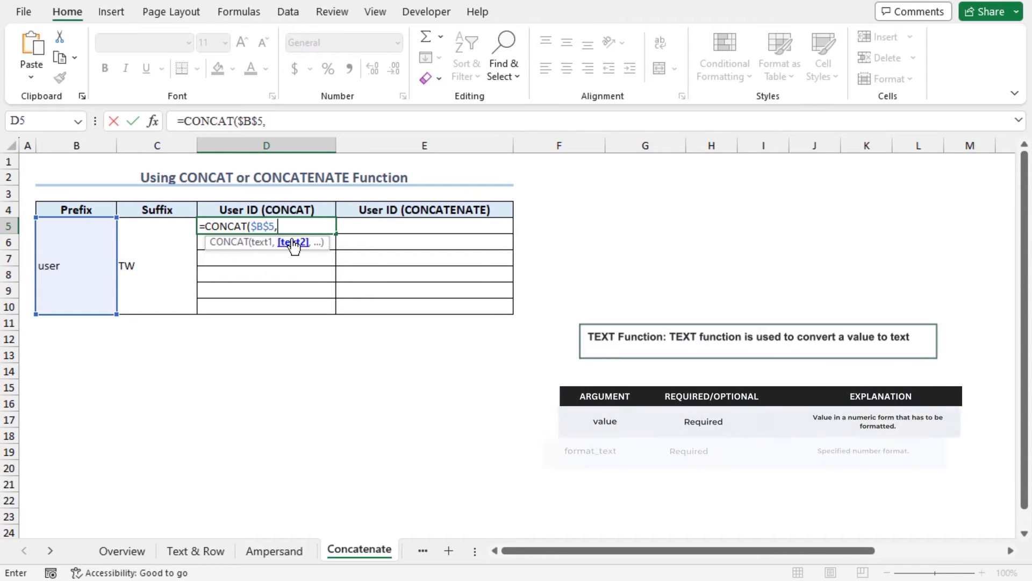
Add TEXT(ROW(A1)-1,"-0000-") as the second argument of the CONCAT formula in D5.
{"action": "type", "text": "TEXT("}
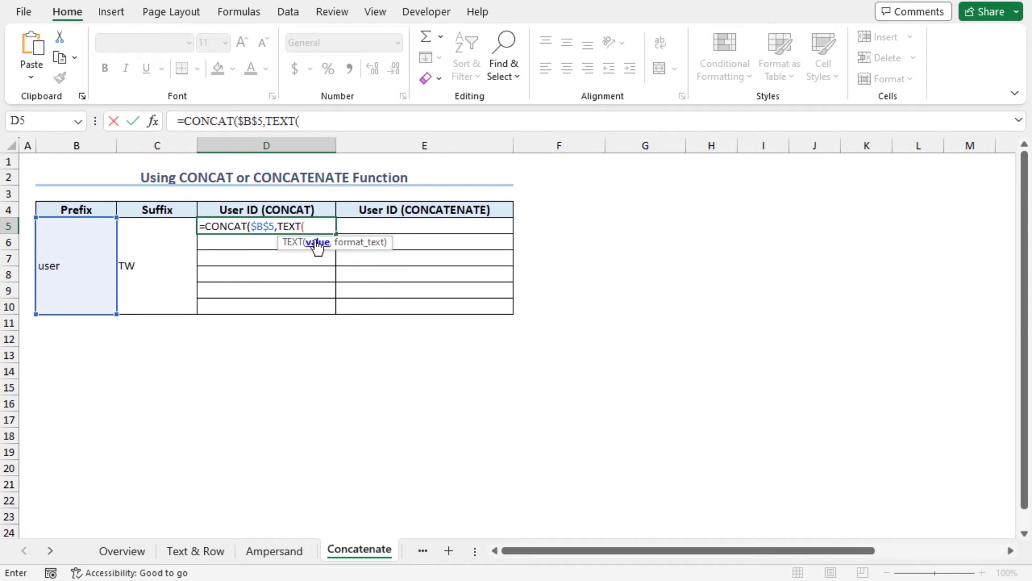
{"action": "type", "text": "RO"}
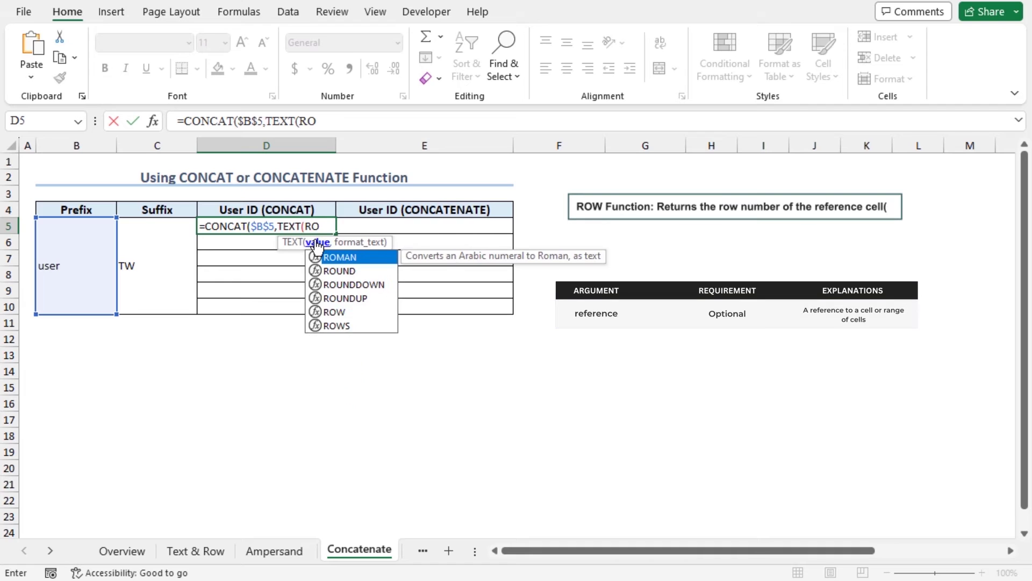
{"action": "type", "text": "W("}
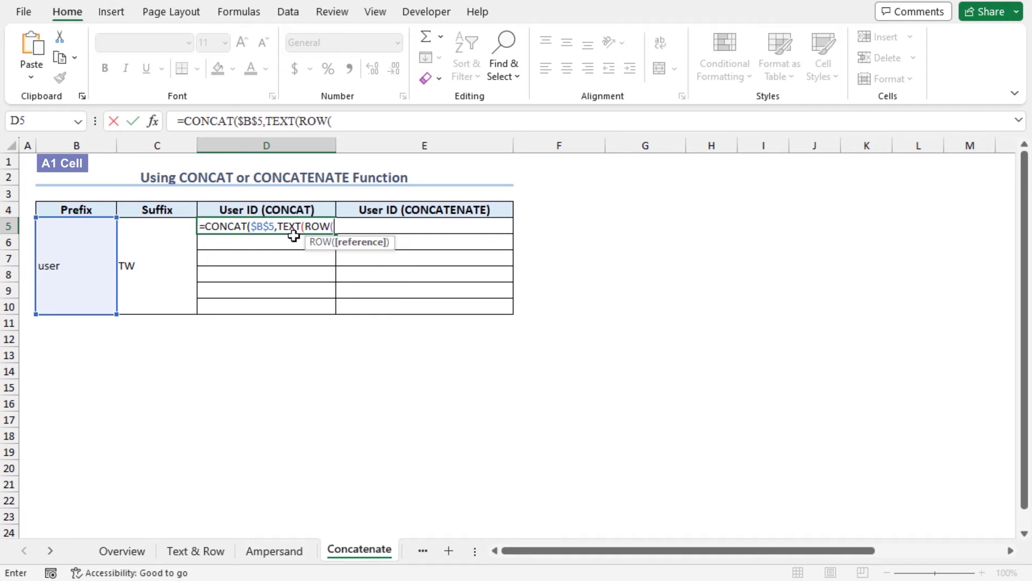
{"action": "left_click", "coordinate": [23, 159]}
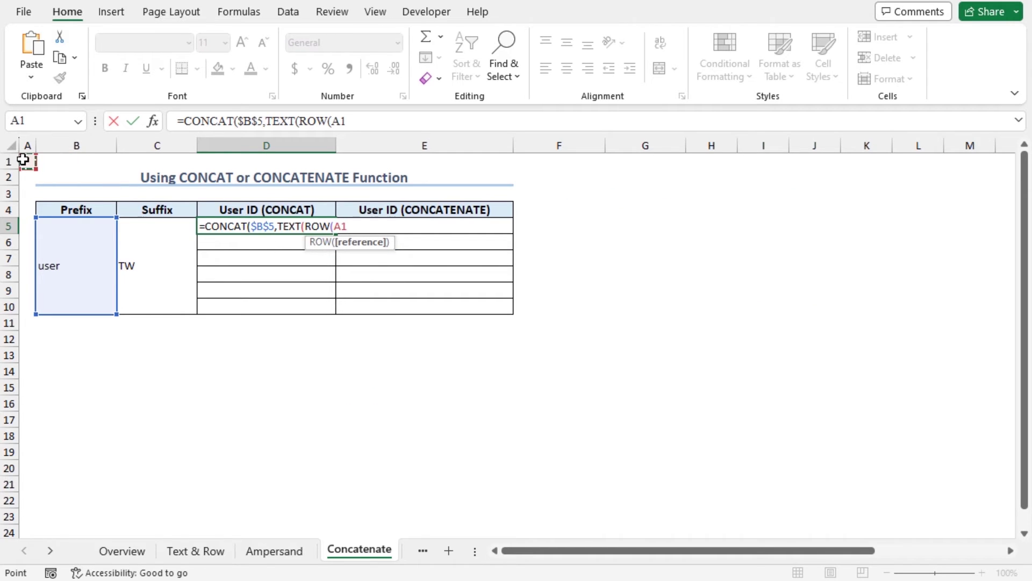
{"action": "type", "text": ")"}
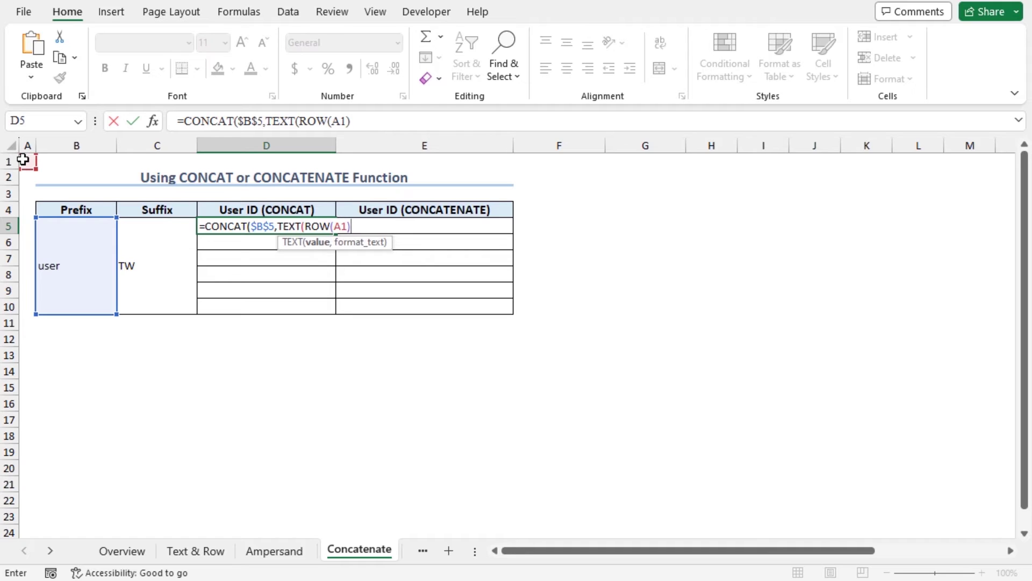
{"action": "type", "text": "-1,"}
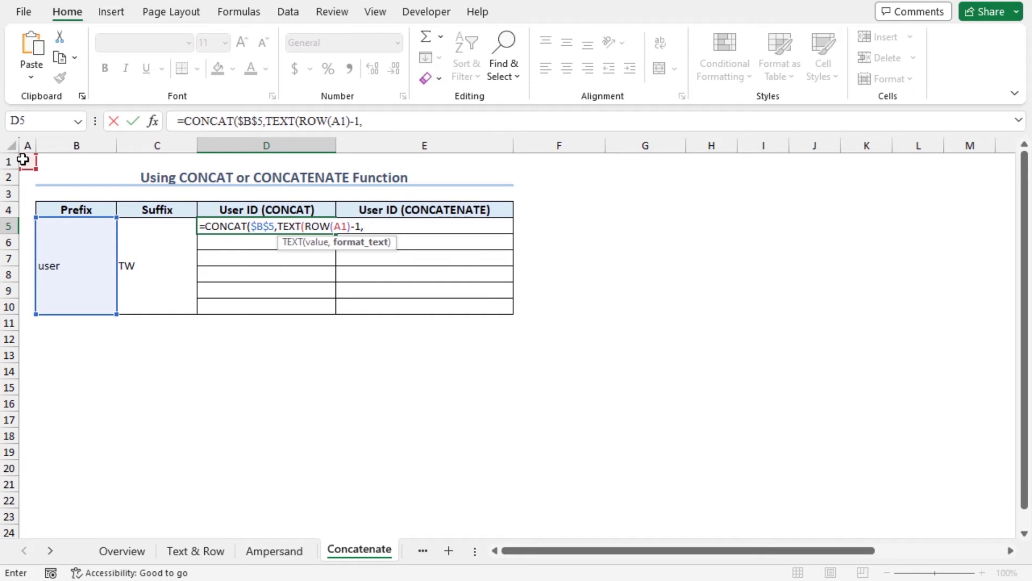
{"action": "type", "text": "\"-0000-\"),"}
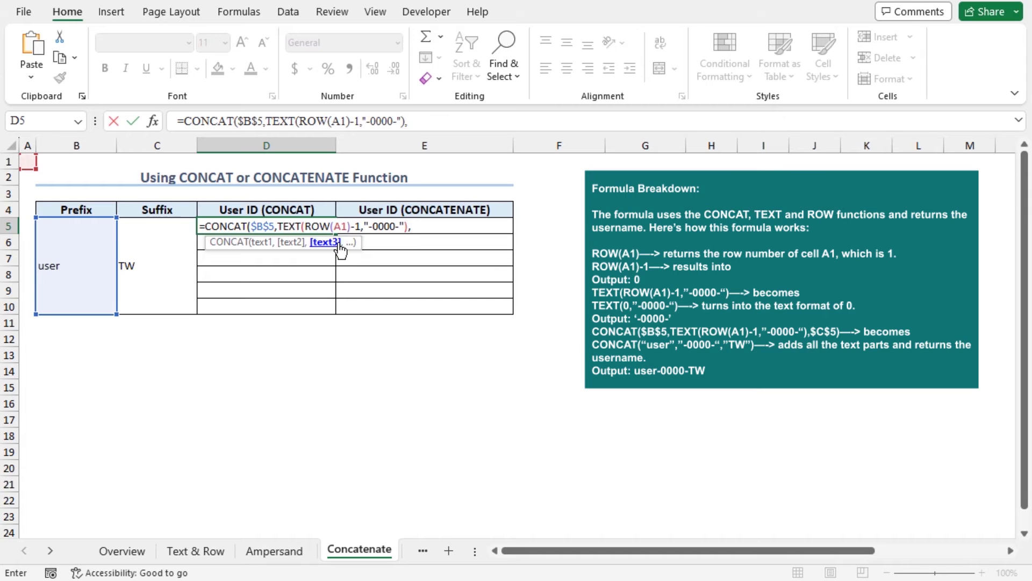
Complete the CONCAT formula with the absolute suffix reference $C$5 and fill it down from D5 to D10.
{"action": "left_click", "coordinate": [172, 246]}
{"action": "key", "text": "F4"}
{"action": "type", "text": ")"}
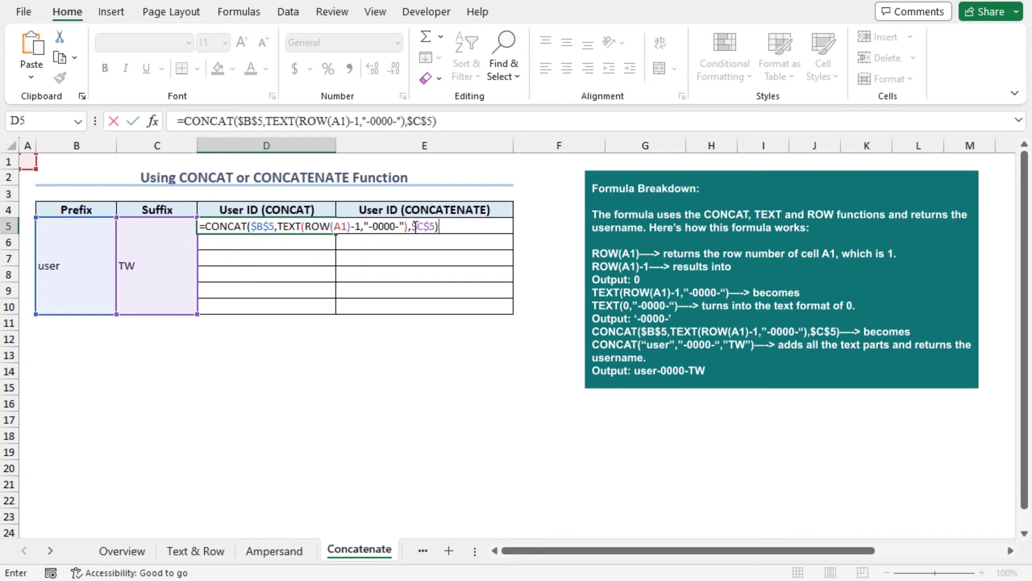
{"action": "key", "text": "Return"}
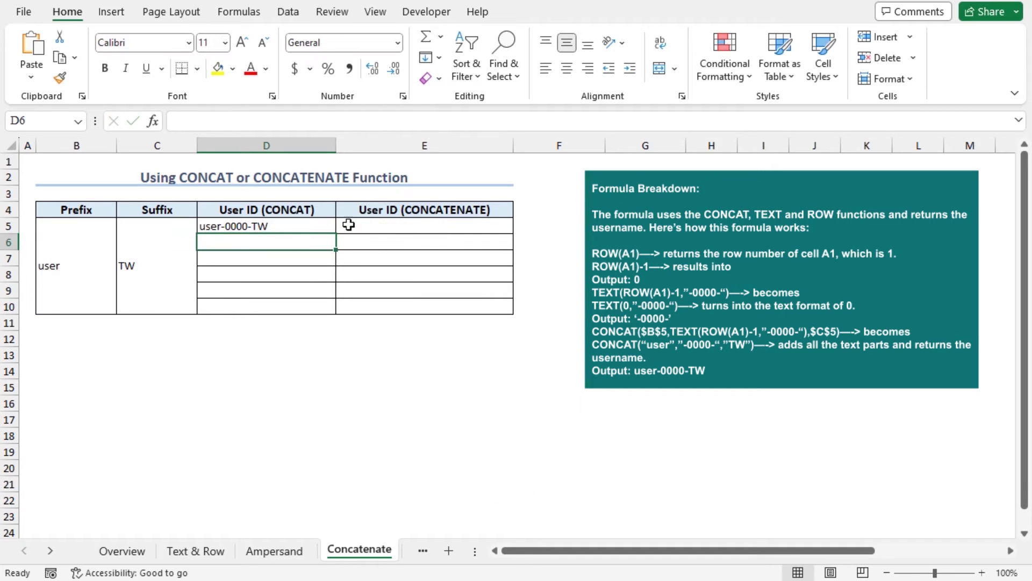
{"action": "left_click", "coordinate": [318, 225]}
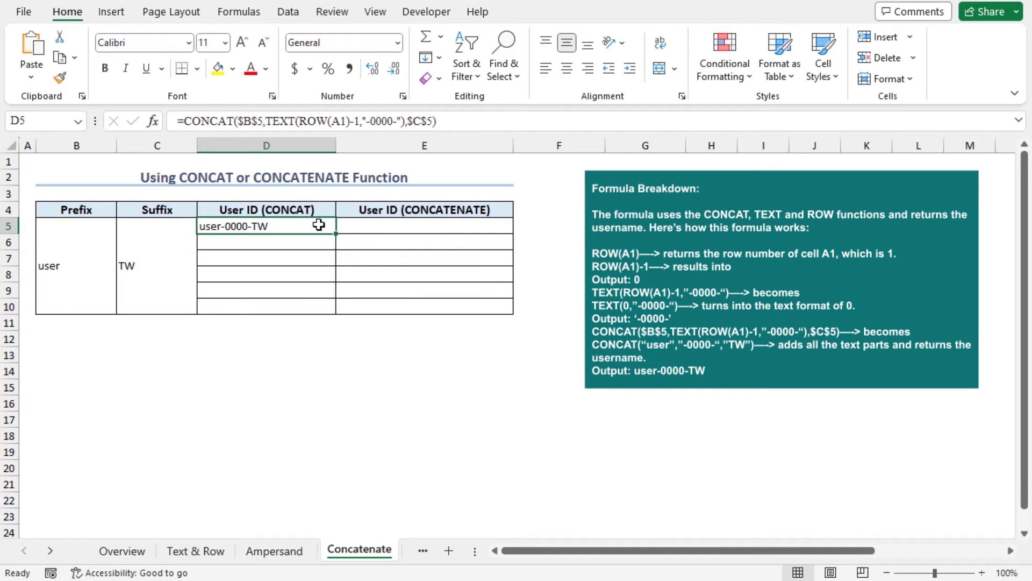
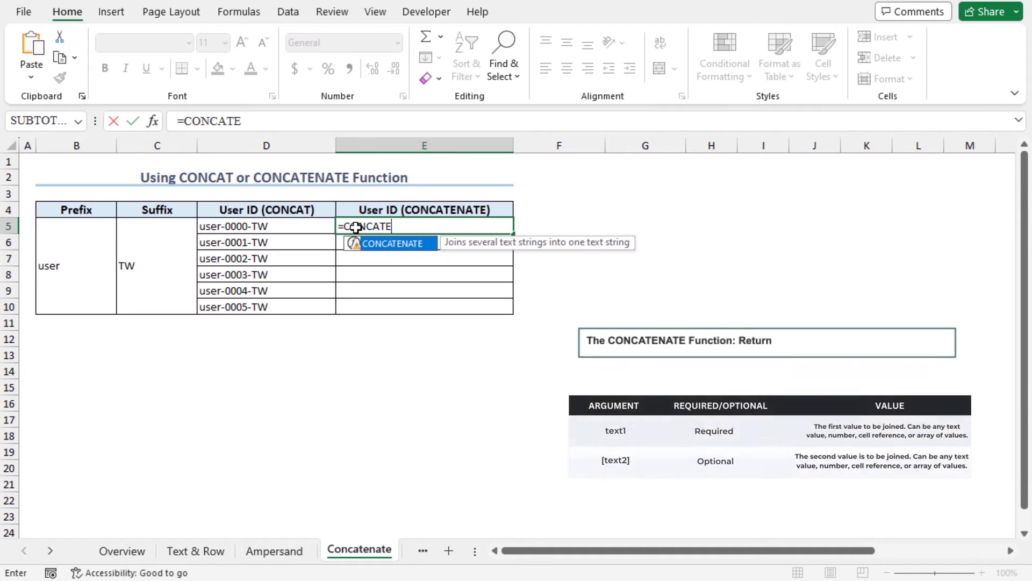
Start a CONCATENATE formula in E5 with the absolute prefix reference, as =CONCATENATE($B$5,.
{"action": "key", "text": "Tab"}
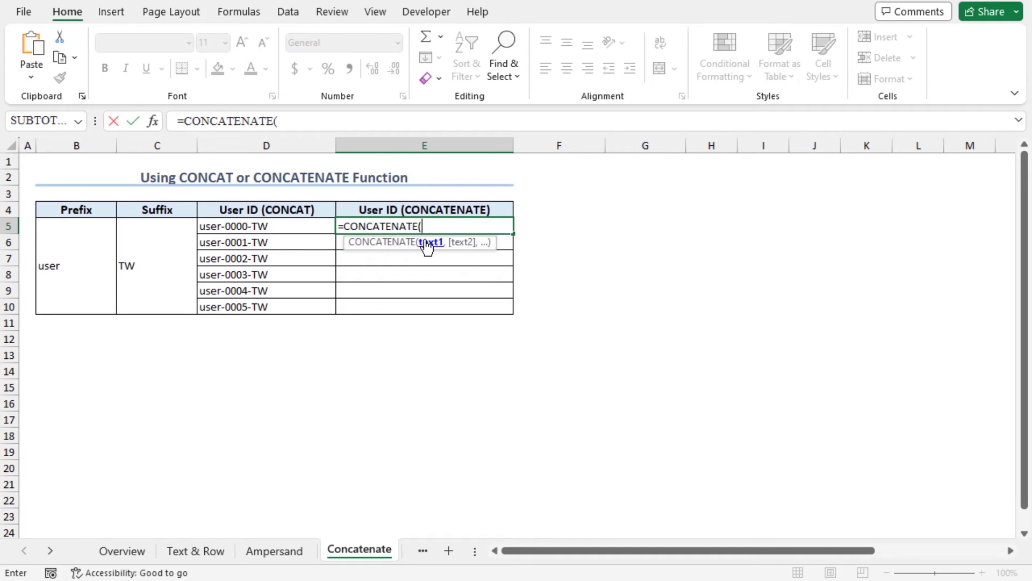
{"action": "left_click", "coordinate": [85, 270]}
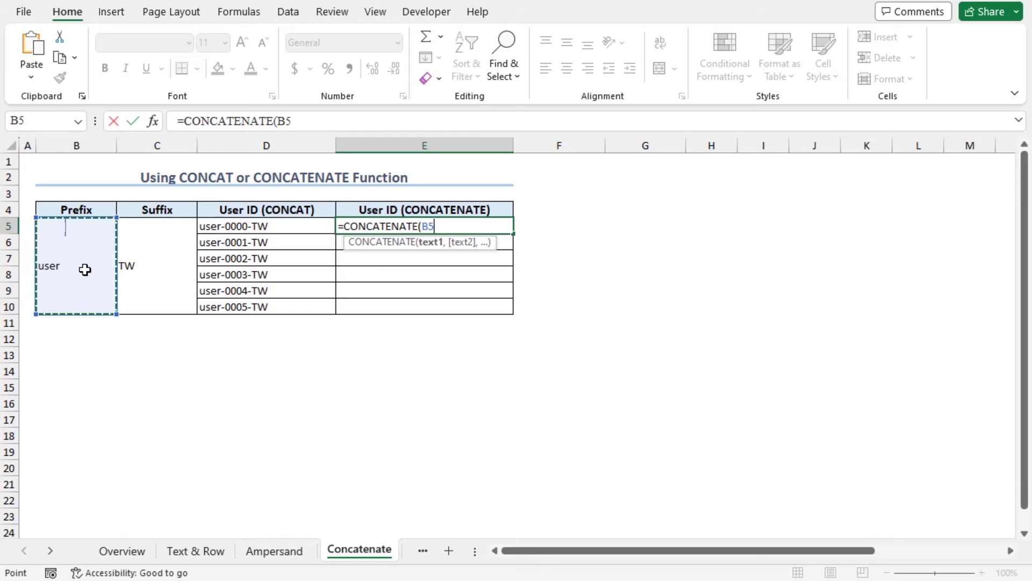
{"action": "key", "text": "F4"}
{"action": "type", "text": ","}
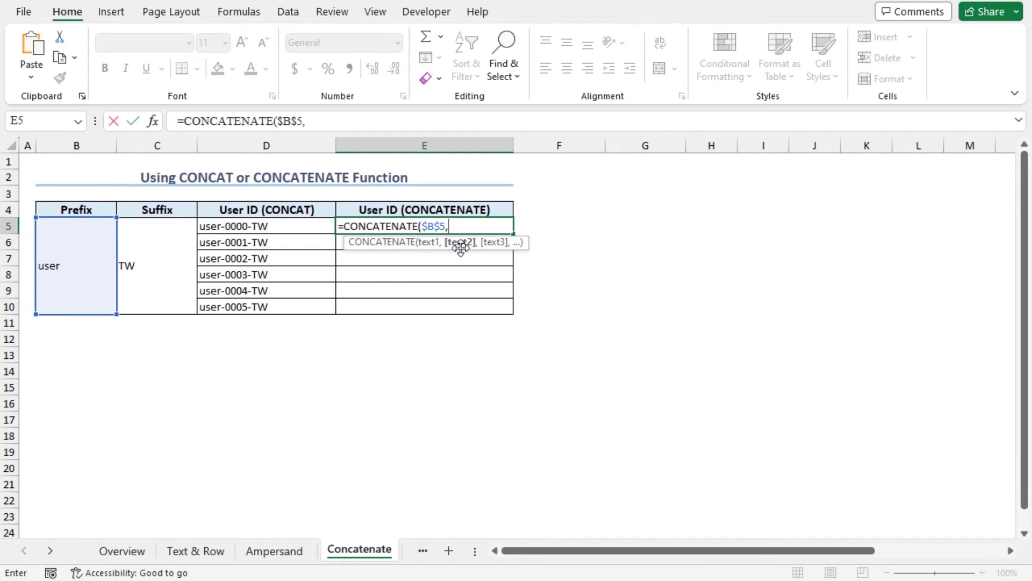
Add TEXT(ROW(A1)-1,"-0000-") as the second argument of the CONCATENATE formula in E5.
{"action": "type", "text": "TEXT("}
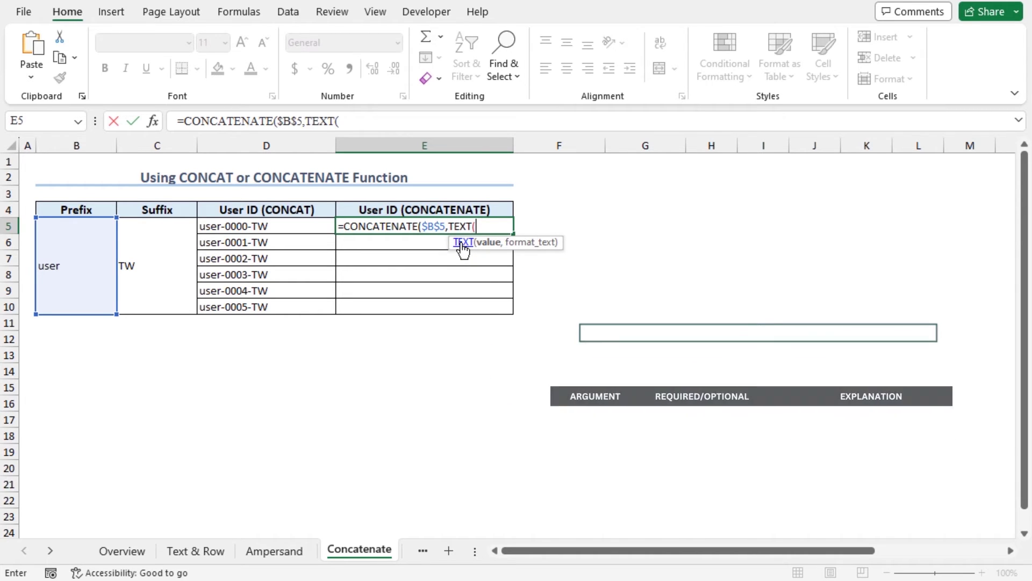
{"action": "type", "text": "ROW"}
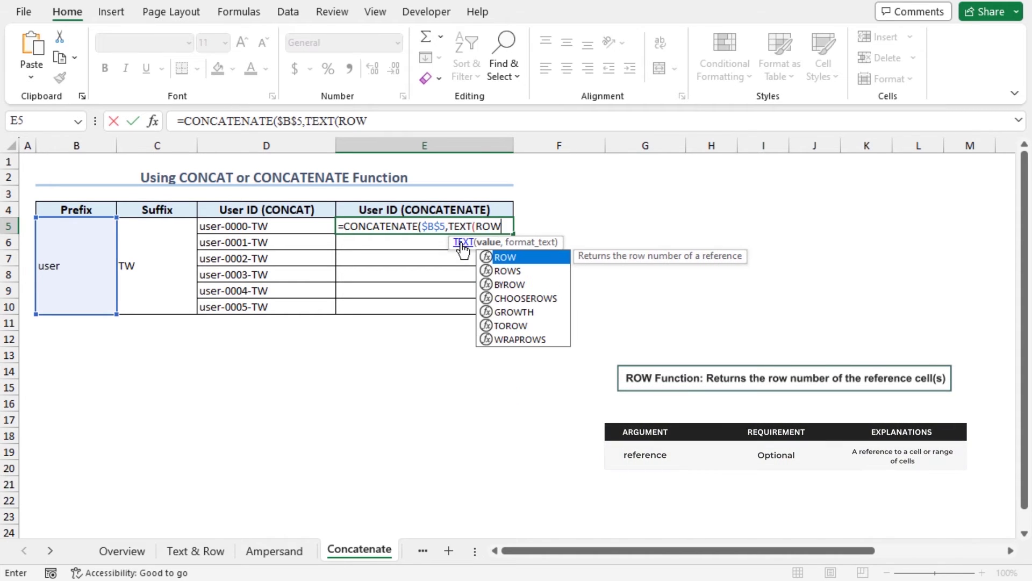
{"action": "type", "text": "("}
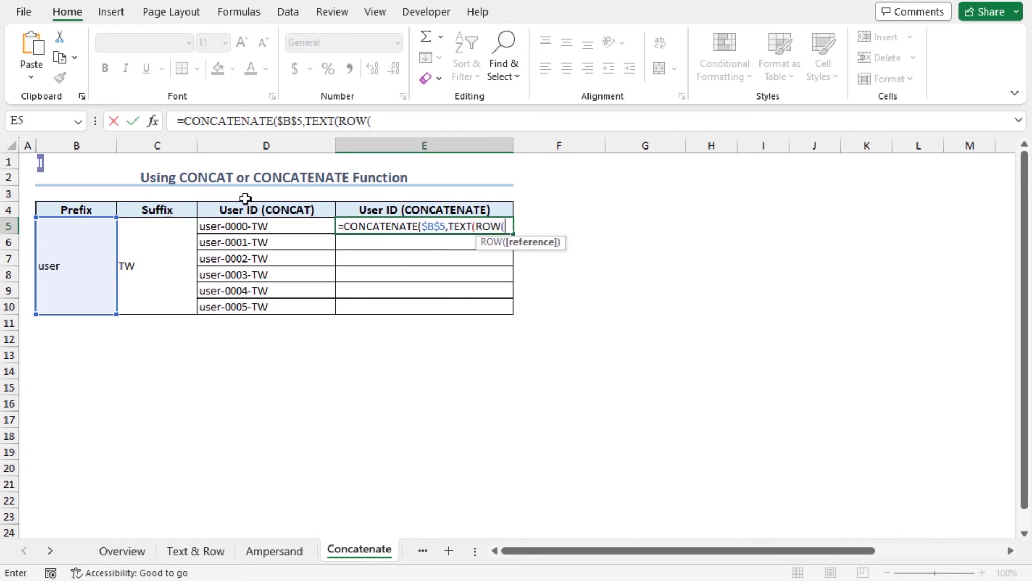
{"action": "left_click", "coordinate": [24, 159]}
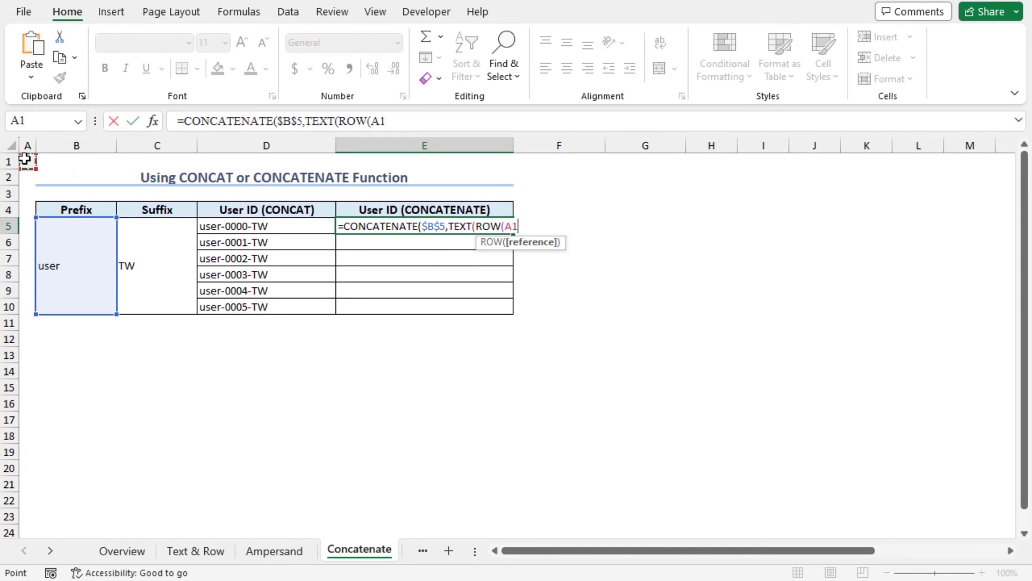
{"action": "type", "text": ")"}
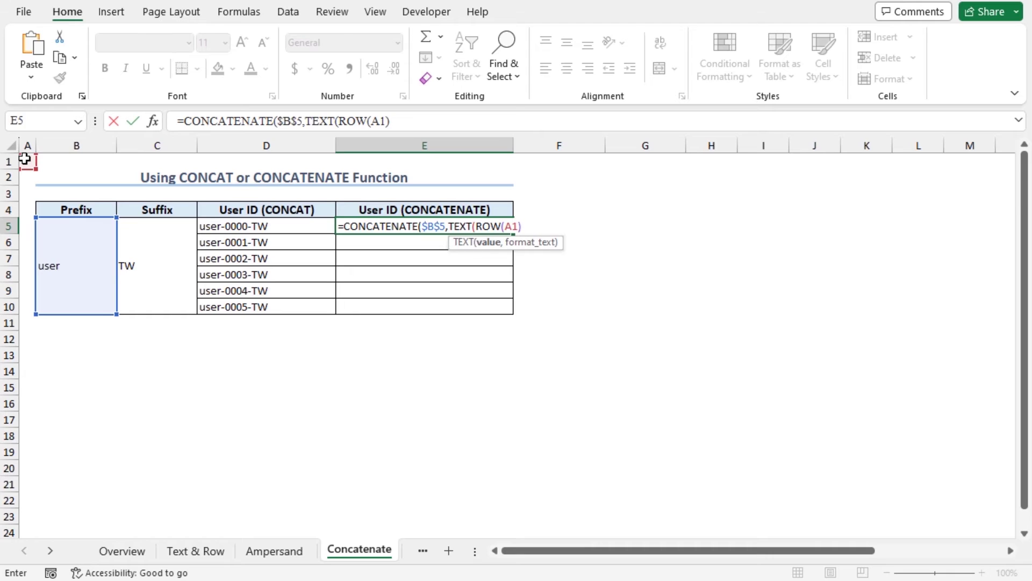
{"action": "type", "text": "-1,\"-000"}
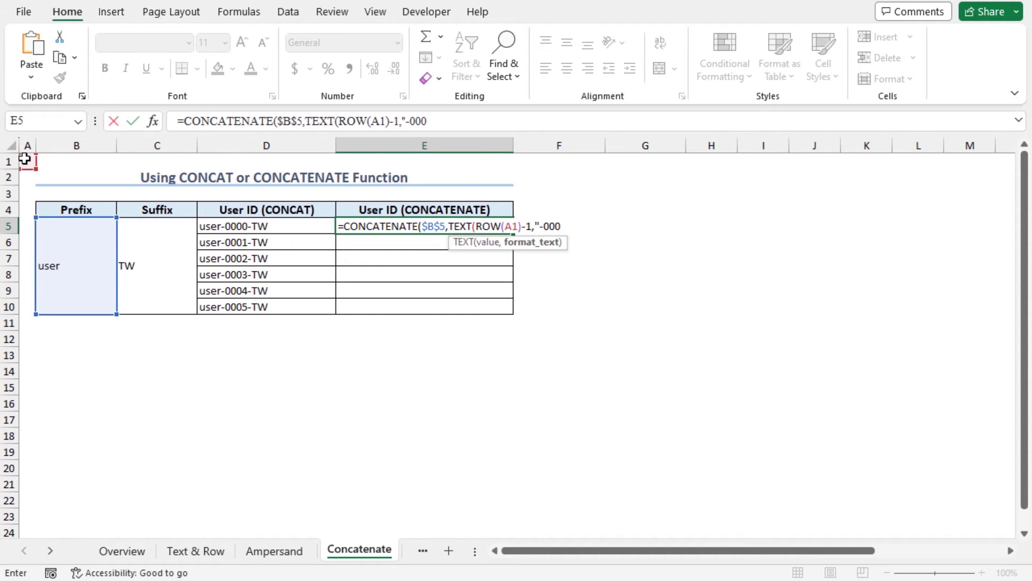
{"action": "type", "text": "0-\"),"}
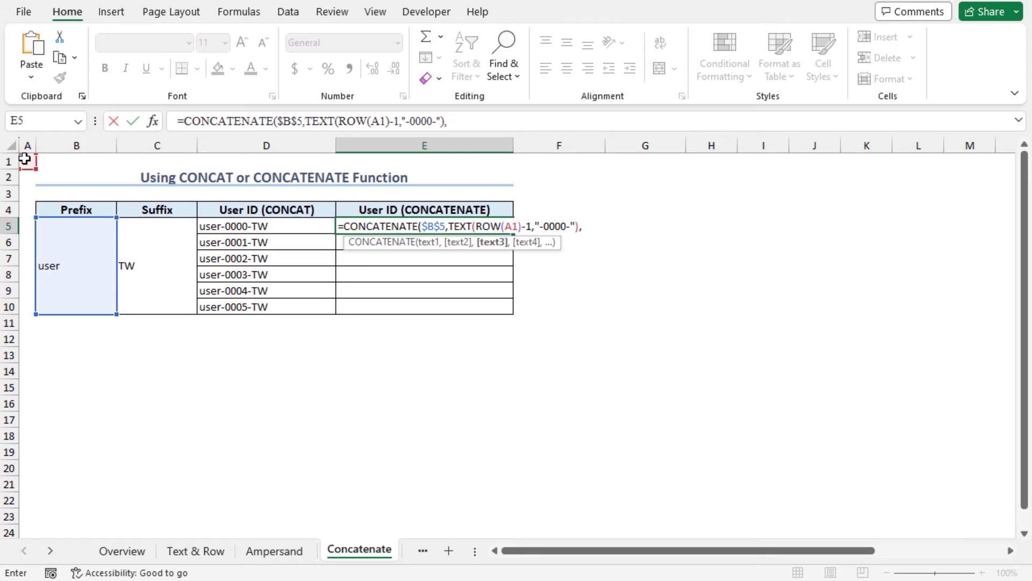
Complete and enter the CONCATENATE formula in E5 with the absolute suffix reference $C$5 as its third argument.
{"action": "left_click", "coordinate": [151, 247]}
{"action": "key", "text": "F4"}
{"action": "type", "text": ")"}
{"action": "key", "text": "Return"}
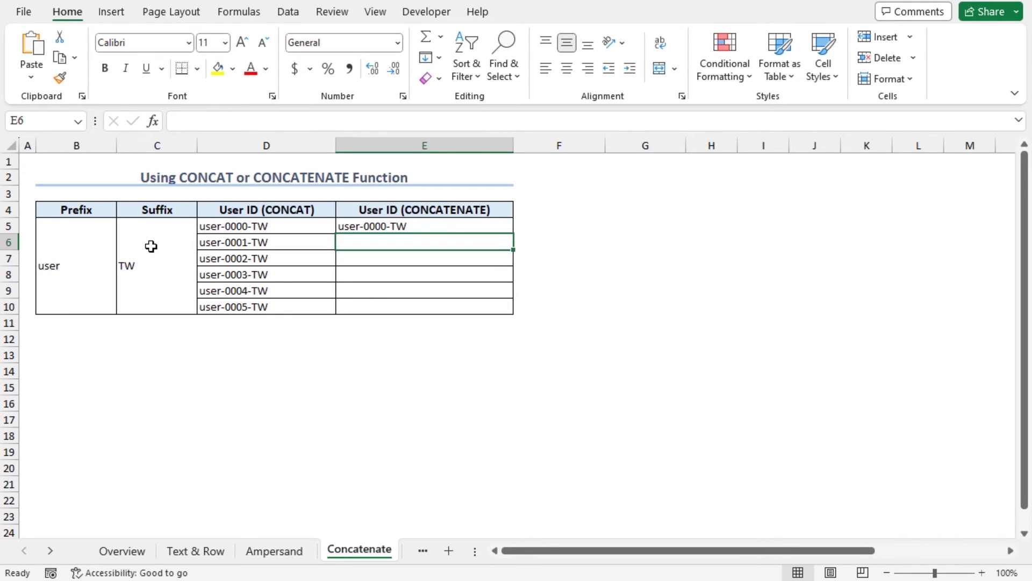
Fill the CONCATENATE formula down from E5 to E10.
{"action": "left_click", "coordinate": [433, 223]}
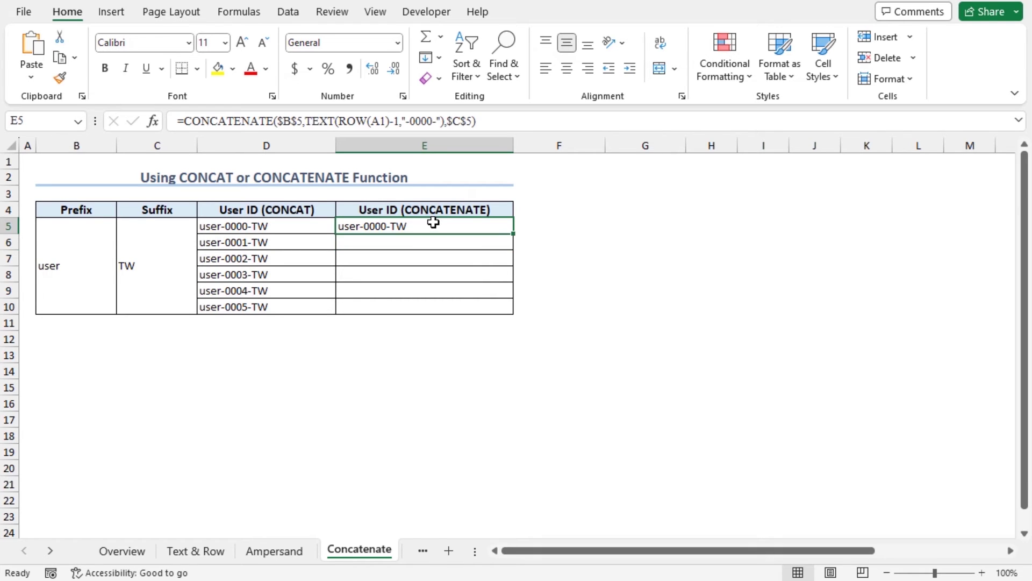
{"action": "double_click", "coordinate": [514, 235]}
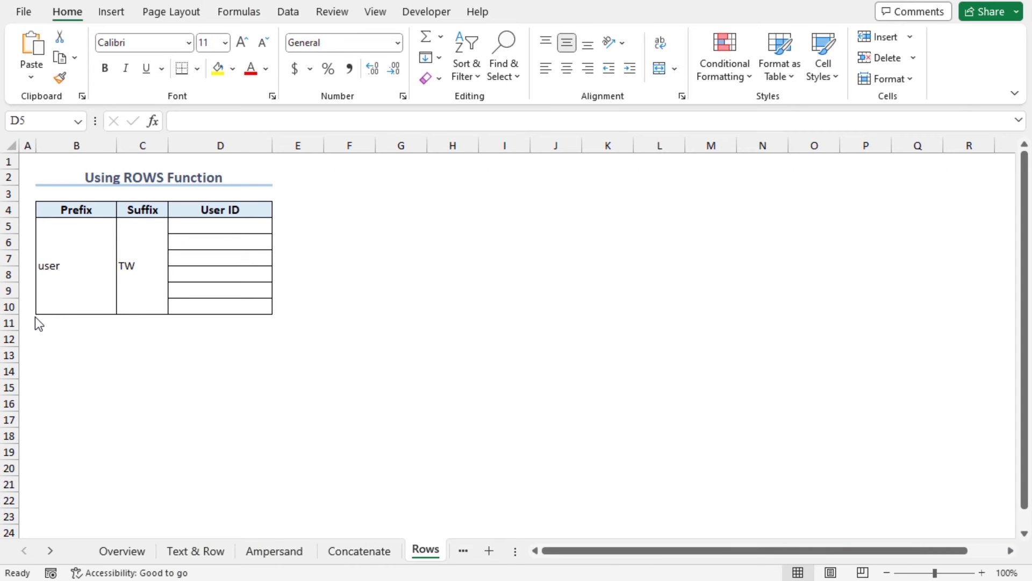
Start a formula in D5 of the Rows sheet with the absolute prefix reference and an ampersand, as =$B$5&.
{"action": "left_click", "coordinate": [203, 223]}
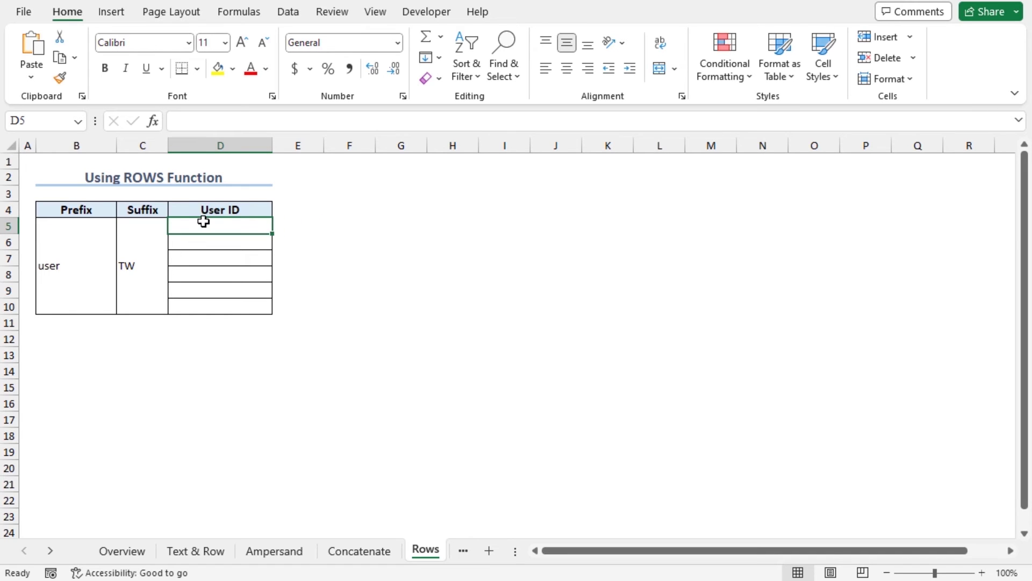
{"action": "type", "text": "="}
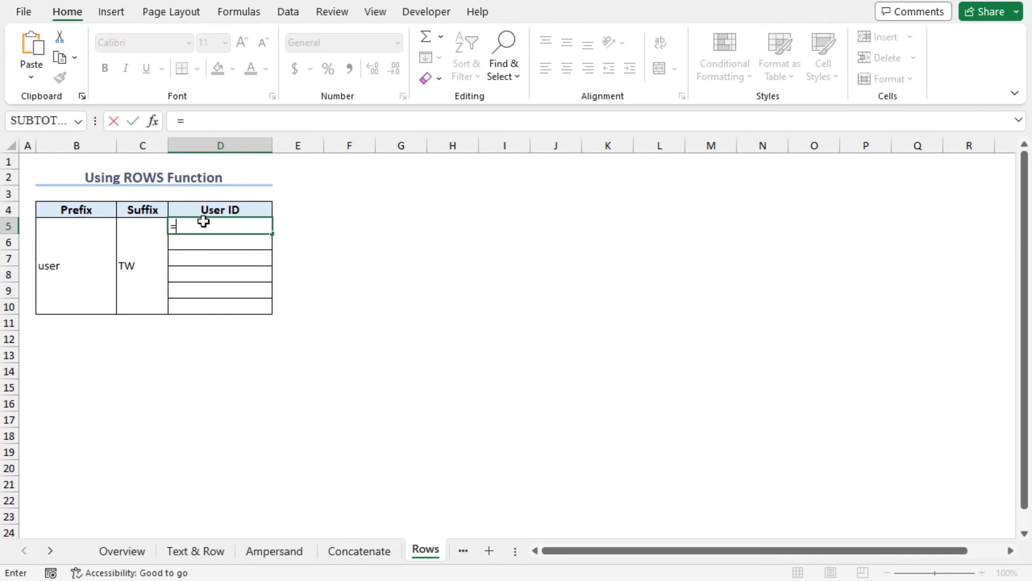
{"action": "left_click", "coordinate": [100, 252]}
{"action": "key", "text": "F4"}
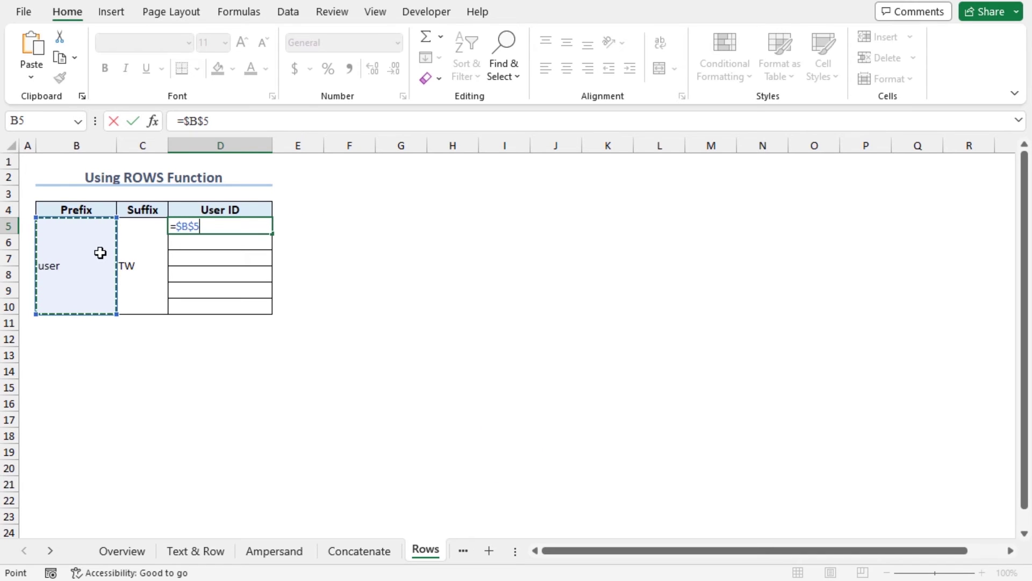
{"action": "type", "text": "&"}
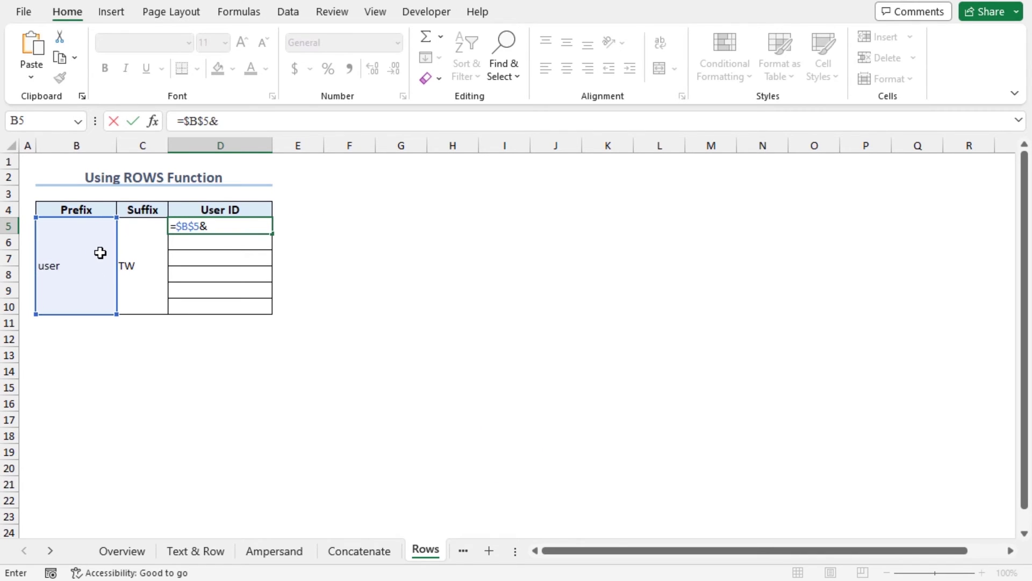
Append TEXT(ROWS(A$1:A1)-1,"-0000-") to the D5 formula, with only the row of the first A1 reference locked.
{"action": "type", "text": "TEX"}
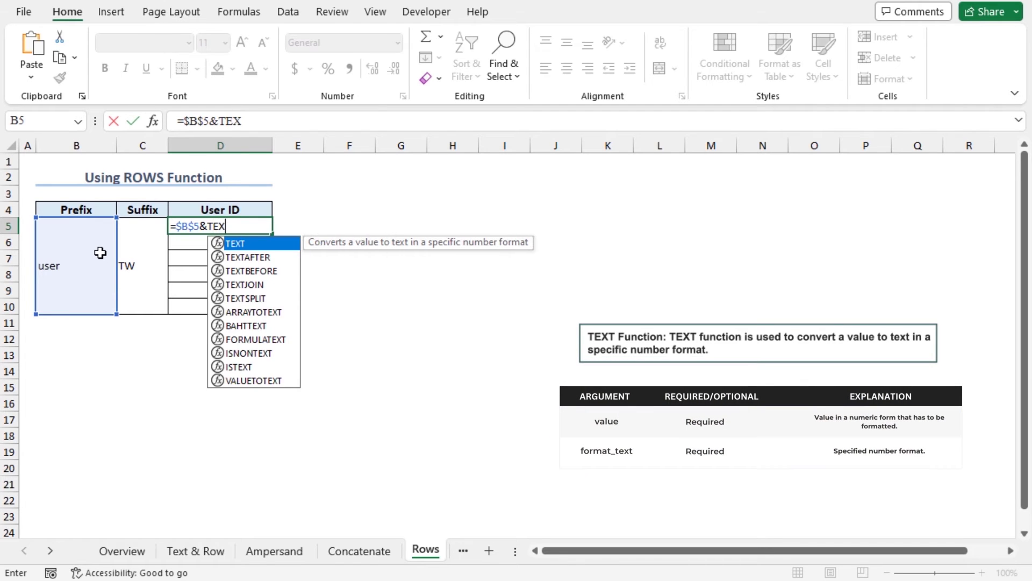
{"action": "key", "text": "Tab"}
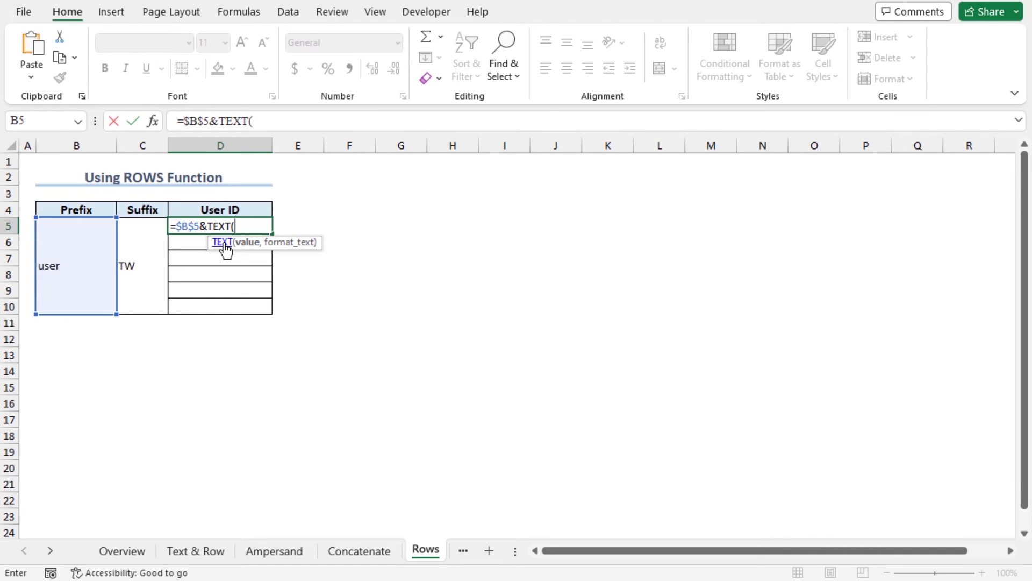
{"action": "type", "text": "ROWS"}
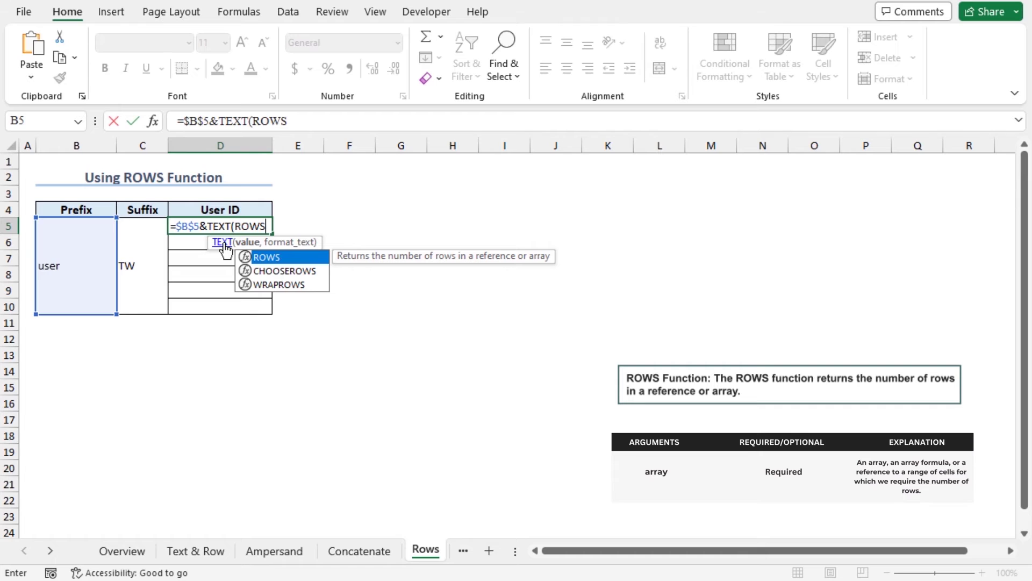
{"action": "type", "text": "("}
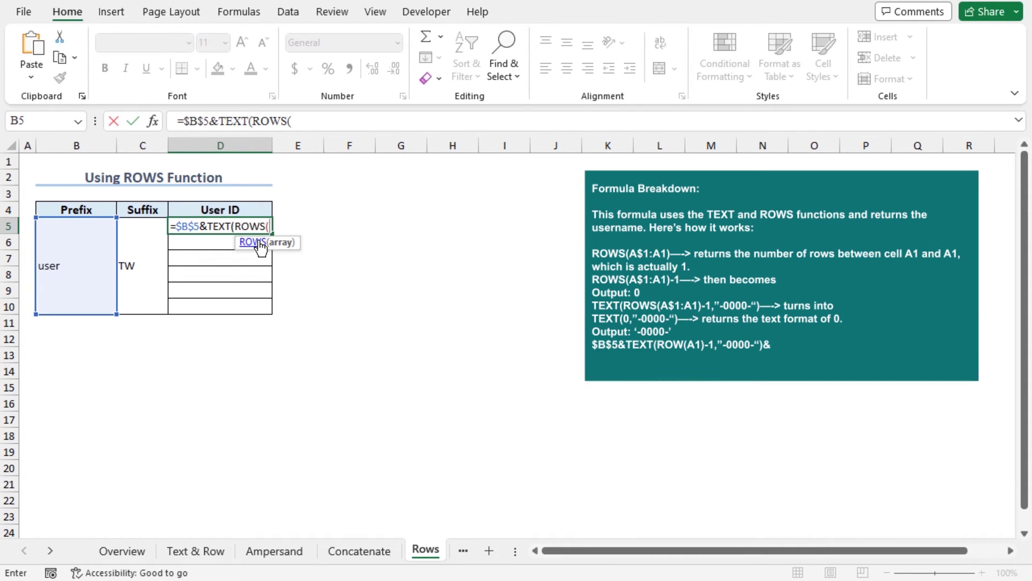
{"action": "type", "text": "A1"}
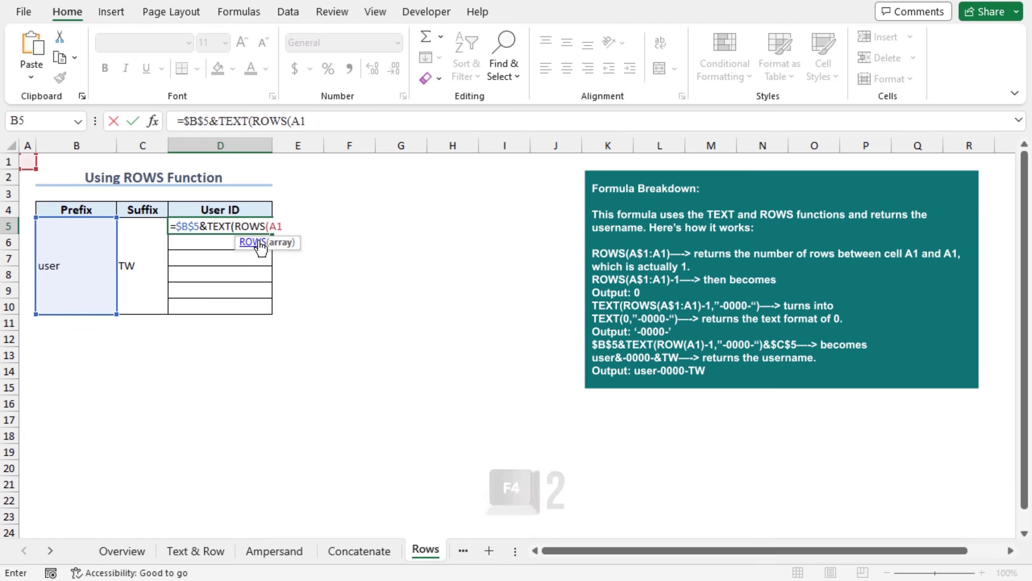
{"action": "key", "text": "F4"}
{"action": "key", "text": "F4"}
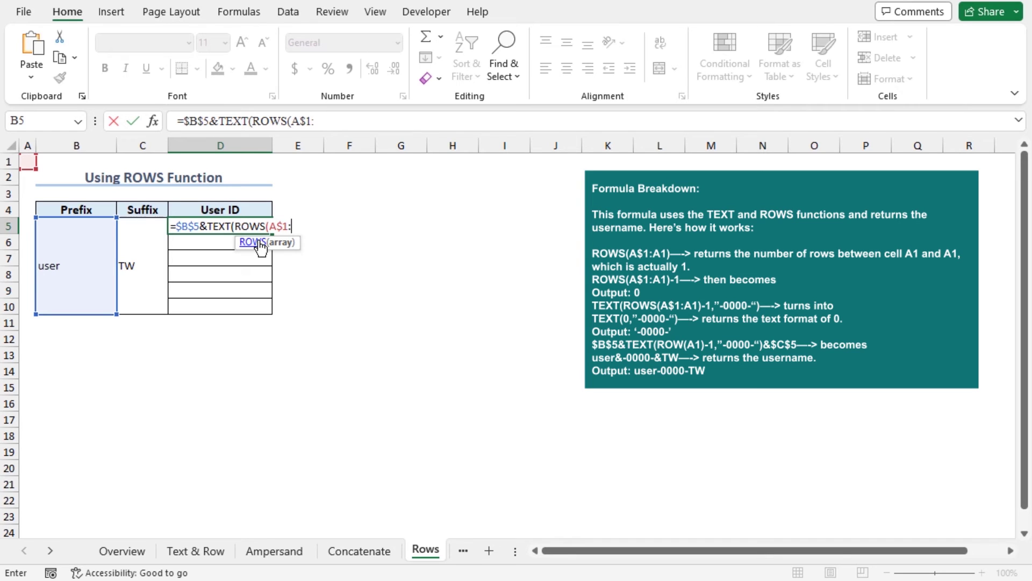
{"action": "type", "text": ":A1)"}
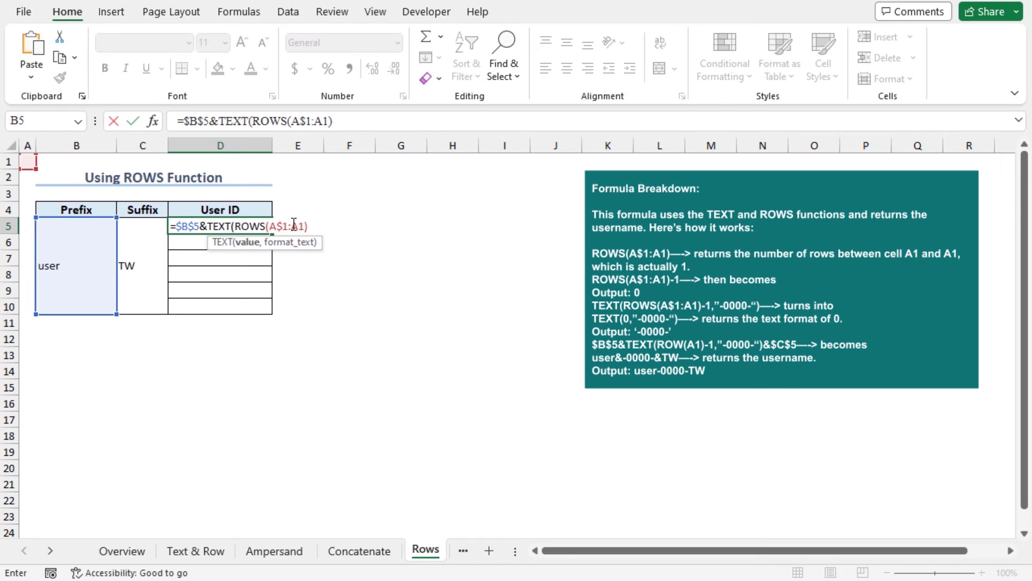
{"action": "type", "text": "-1,"}
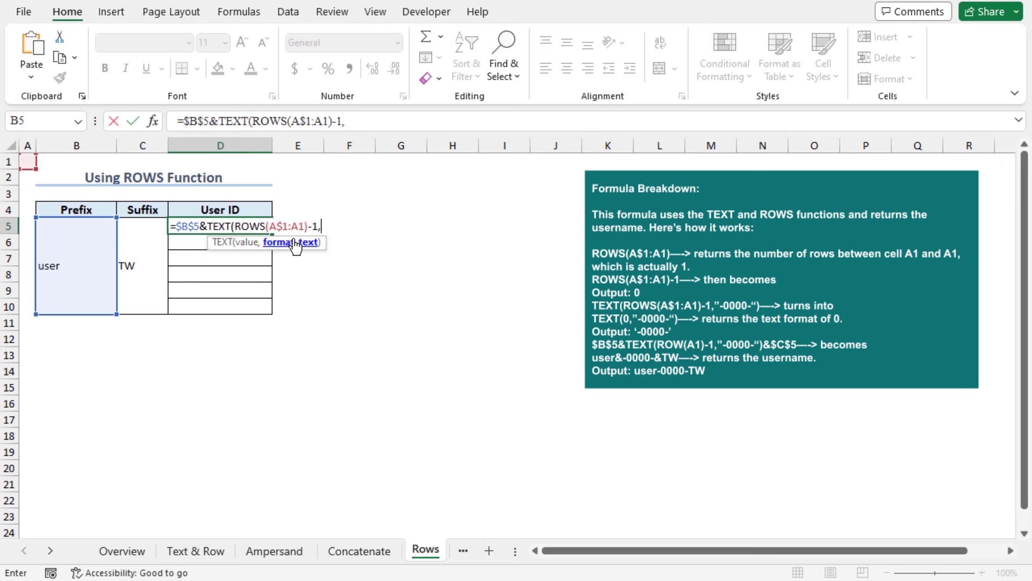
{"action": "type", "text": "\"-0000-\")"}
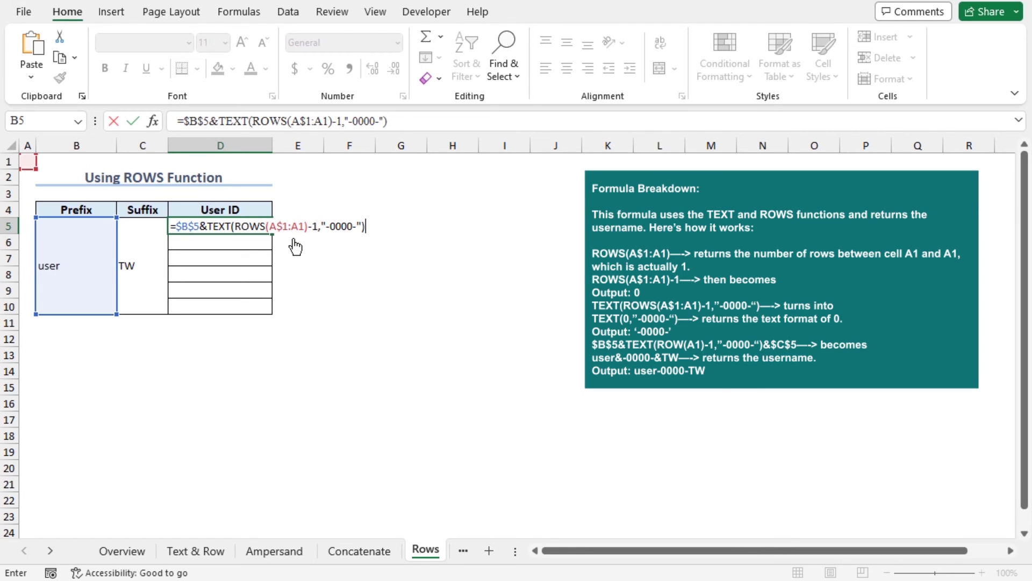
Complete the ROWS formula with &$C$5 as the absolute suffix reference and fill it down from D5 to D10.
{"action": "type", "text": "&"}
{"action": "left_click", "coordinate": [135, 253]}
{"action": "key", "text": "F4"}
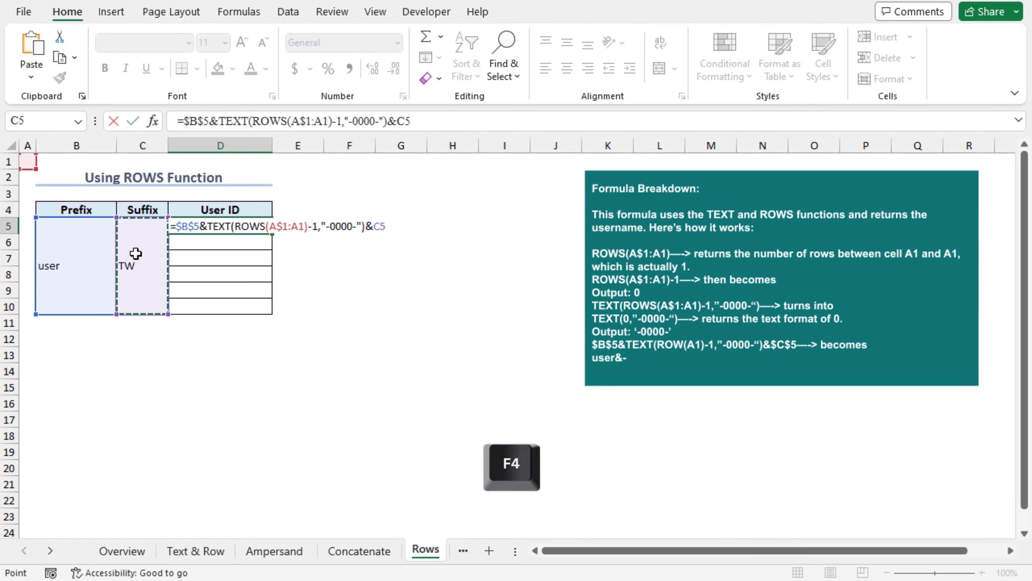
{"action": "key", "text": "Return"}
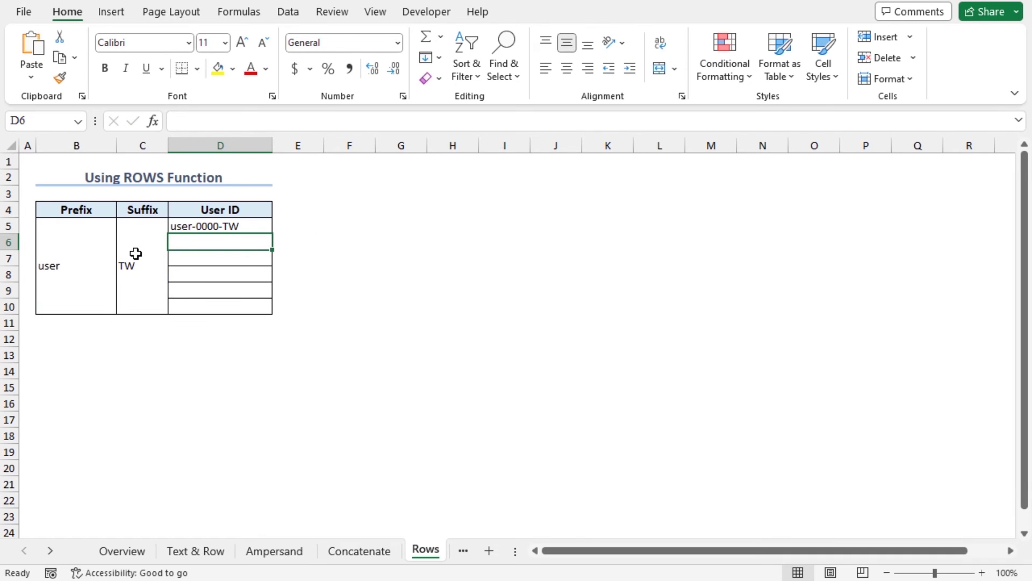
{"action": "left_click", "coordinate": [256, 222]}
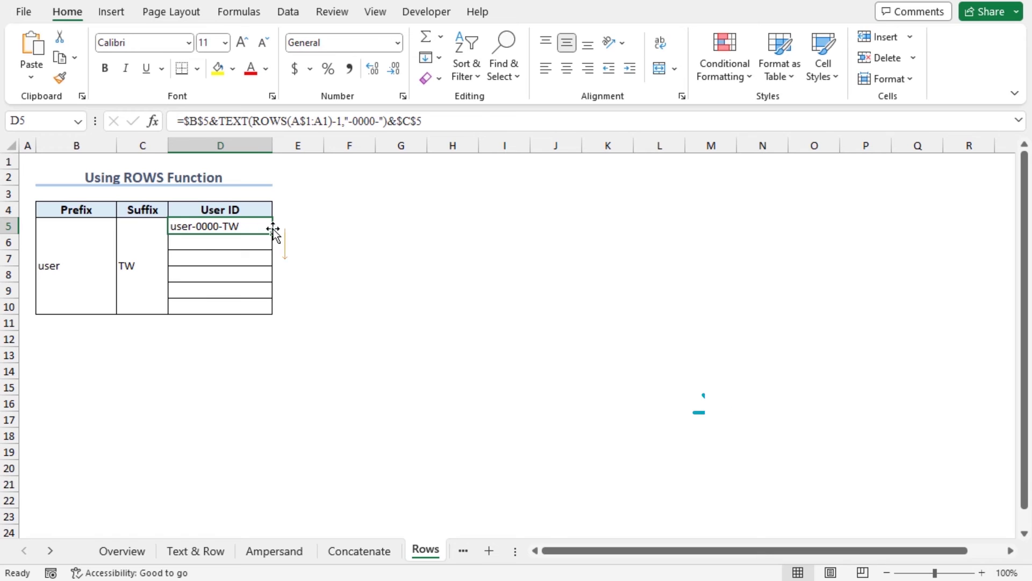
{"action": "double_click", "coordinate": [273, 233]}
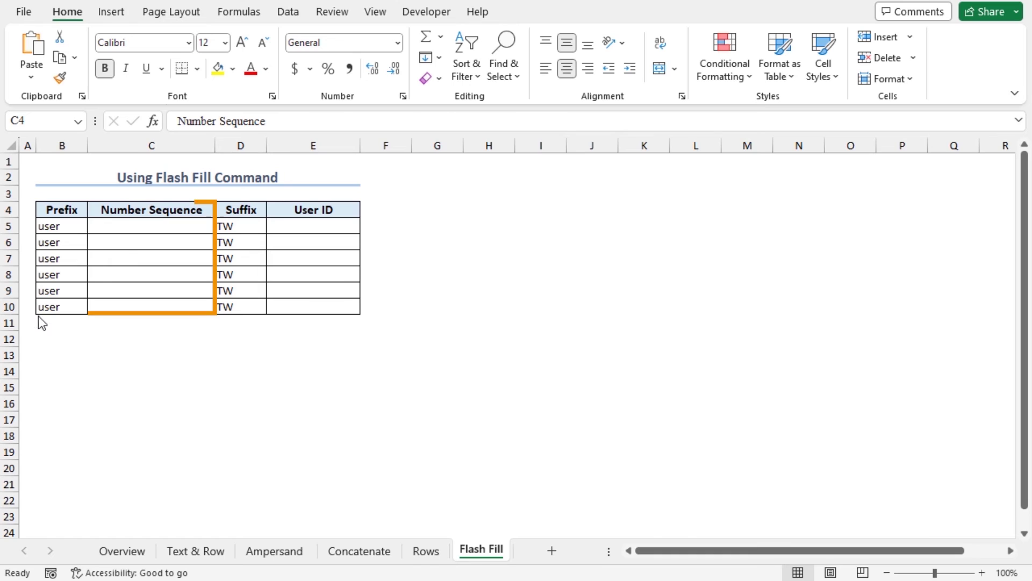
{"action": "left_click", "coordinate": [162, 213]}
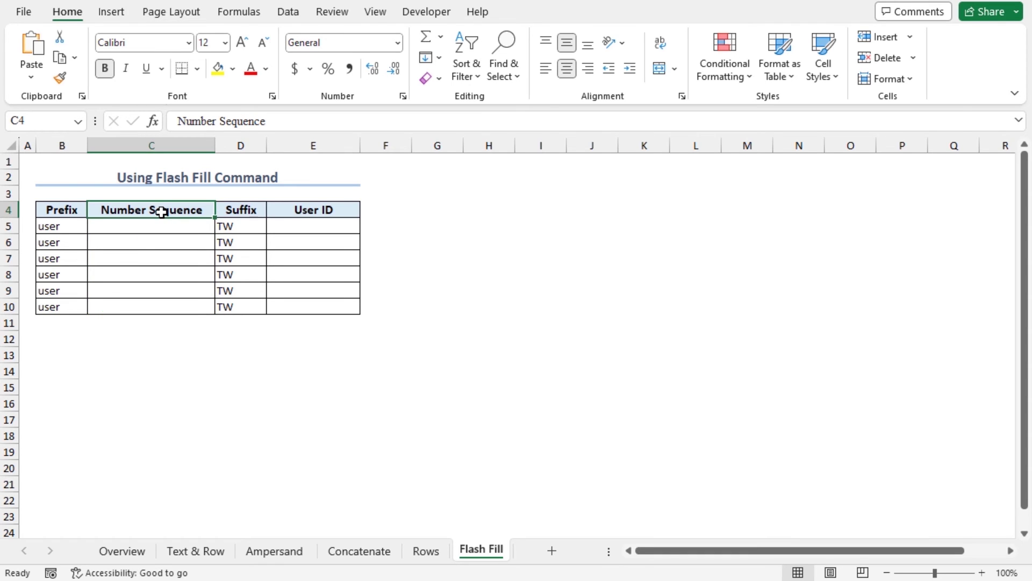
{"action": "left_click", "coordinate": [356, 210]}
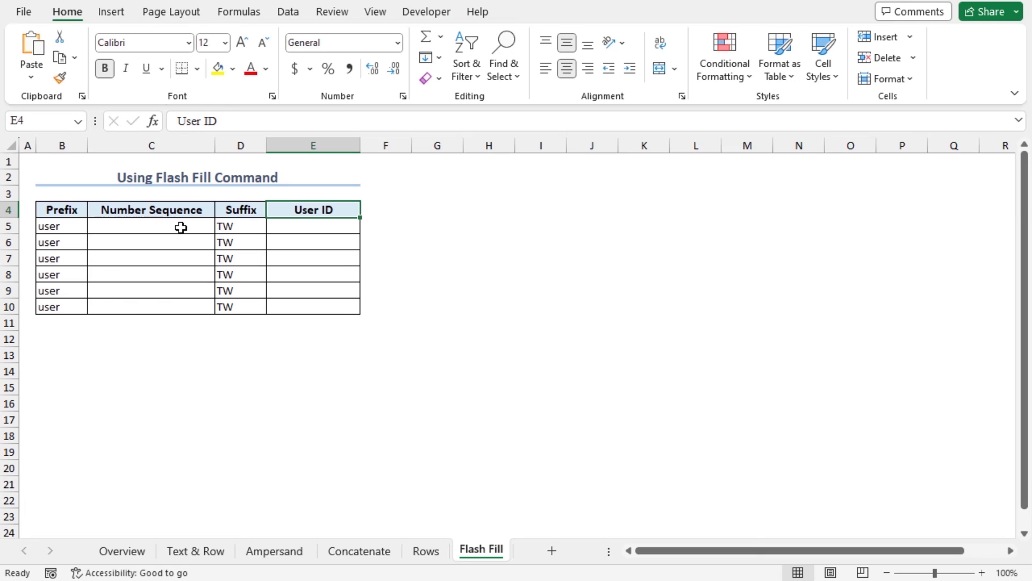
Apply the custom number format -0000- to the Number Sequence cells C5:C10 on the Flash Fill sheet.
{"action": "left_click_drag", "start_coordinate": [181, 227], "coordinate": [175, 304]}
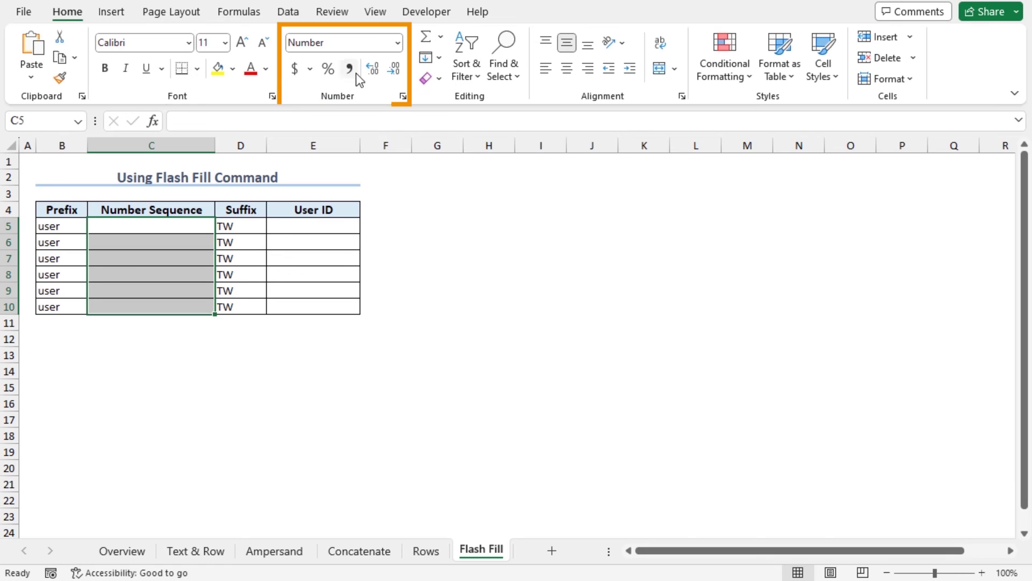
{"action": "left_click", "coordinate": [398, 43]}
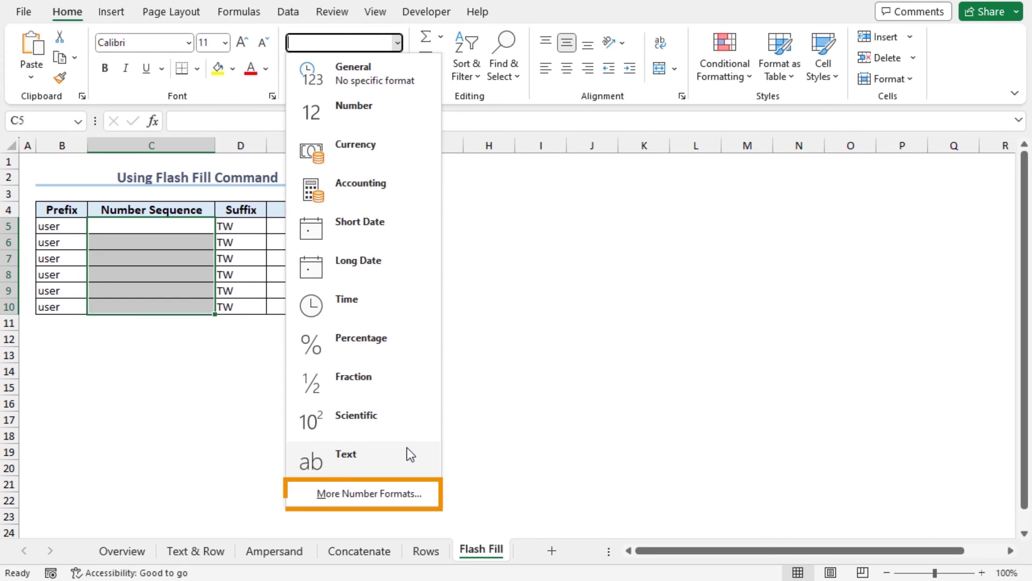
{"action": "left_click", "coordinate": [408, 493]}
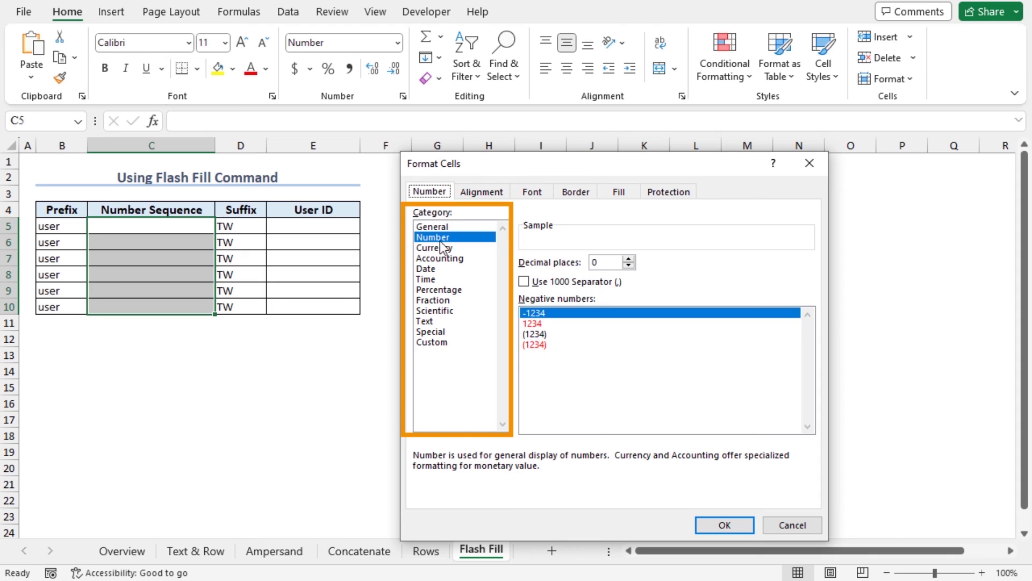
{"action": "left_click", "coordinate": [434, 343]}
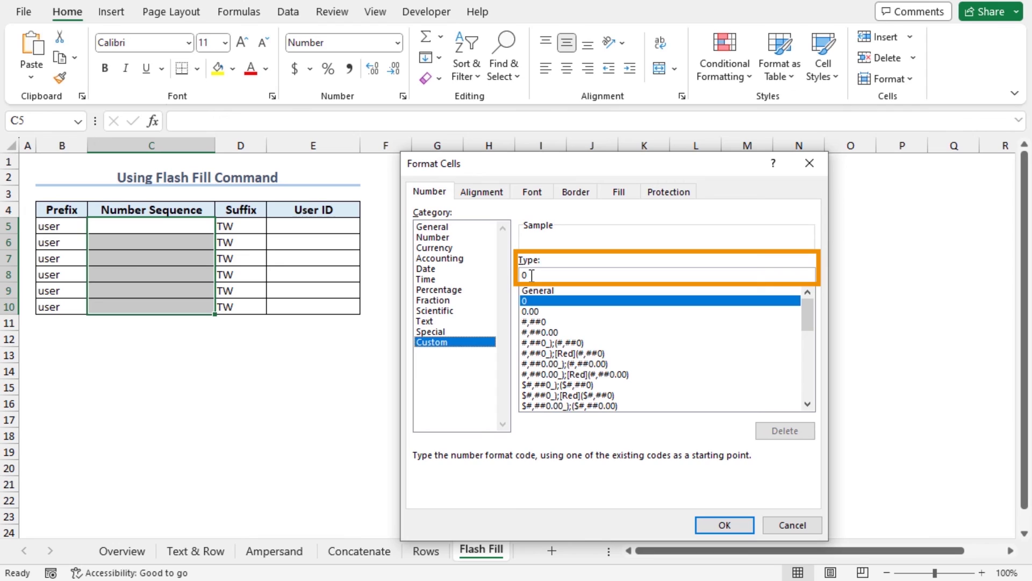
{"action": "left_click_drag", "start_coordinate": [531, 275], "coordinate": [513, 275]}
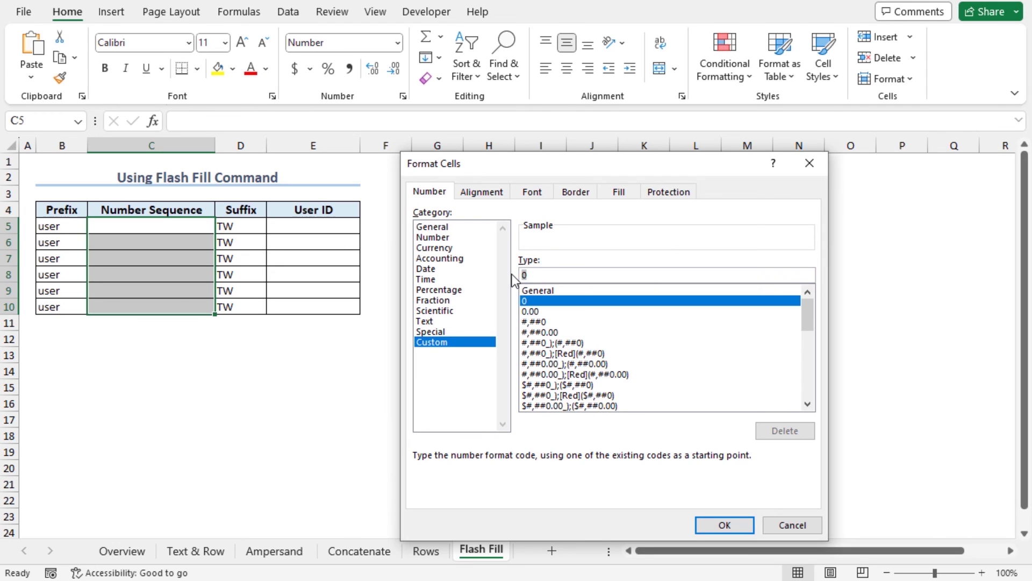
{"action": "key", "text": "BackSpace"}
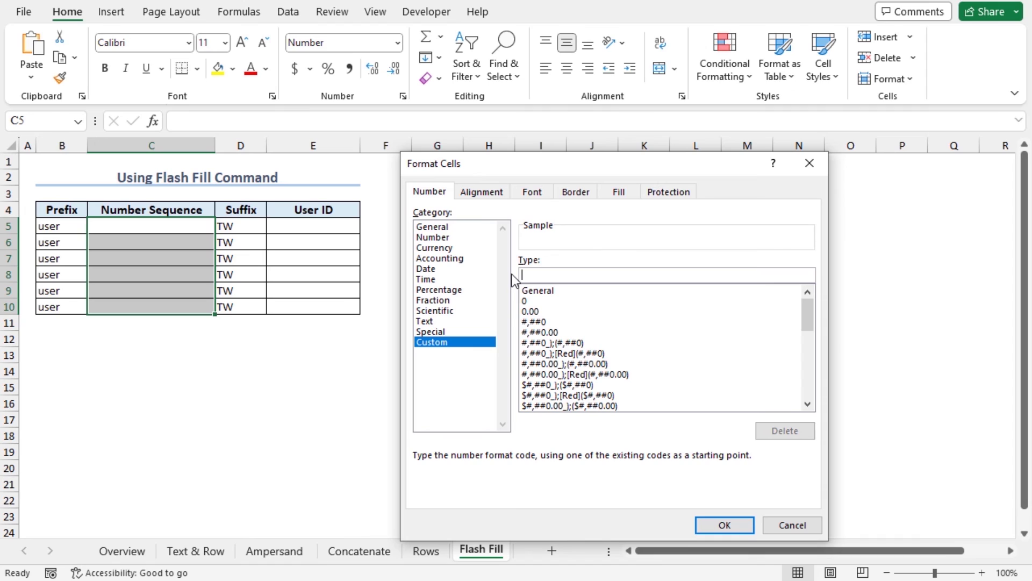
{"action": "type", "text": "-0000-"}
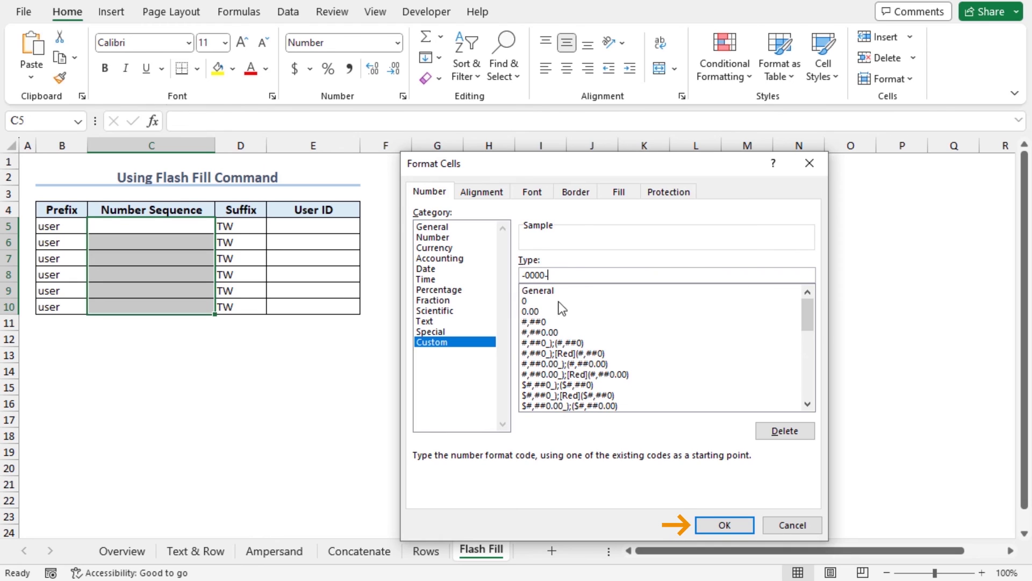
{"action": "left_click", "coordinate": [730, 518]}
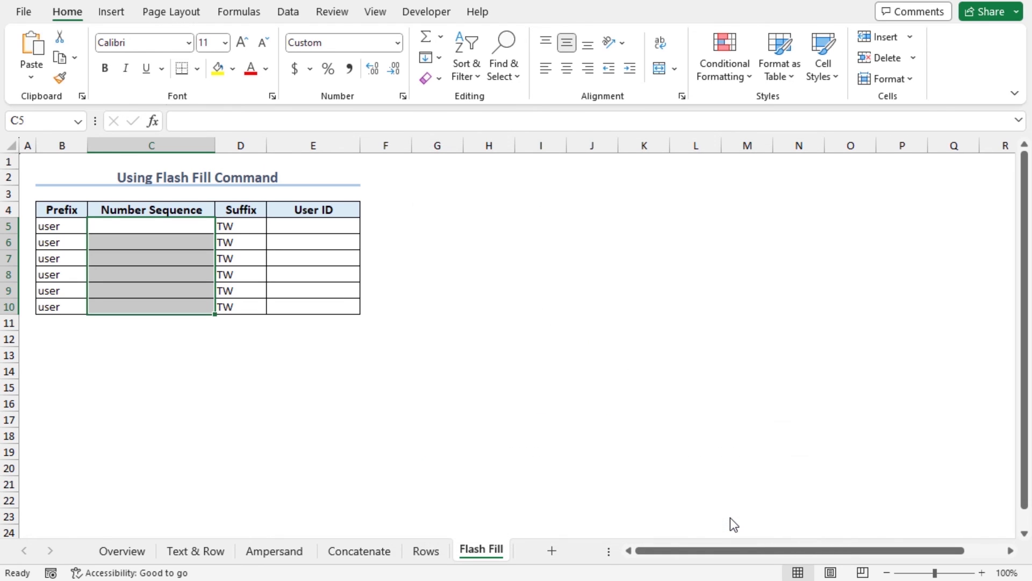
Enter 0 in C5 and 1 in C6 as the first two values of the Number Sequence column.
{"action": "left_click", "coordinate": [170, 222]}
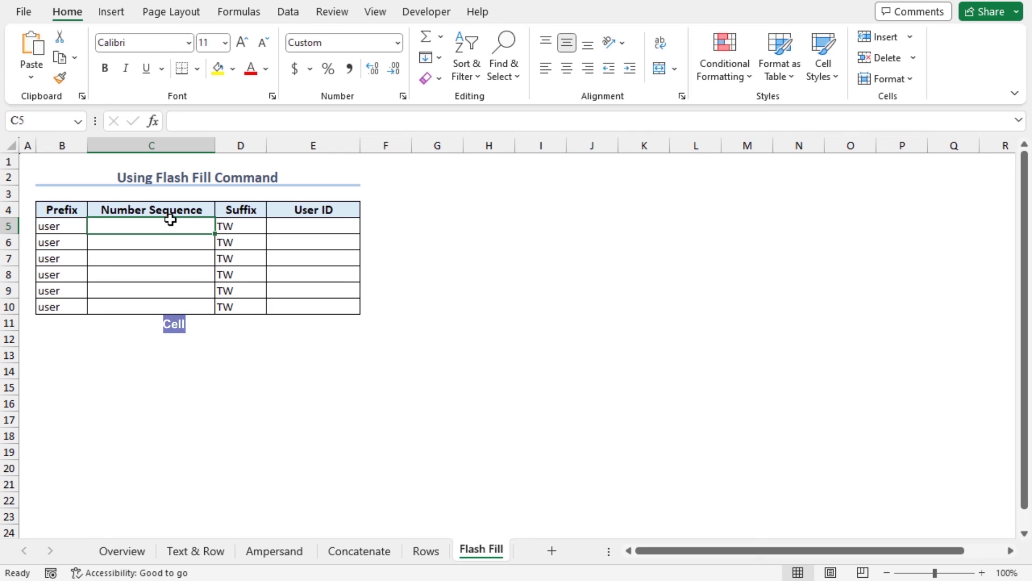
{"action": "type", "text": "0"}
{"action": "key", "text": "Return"}
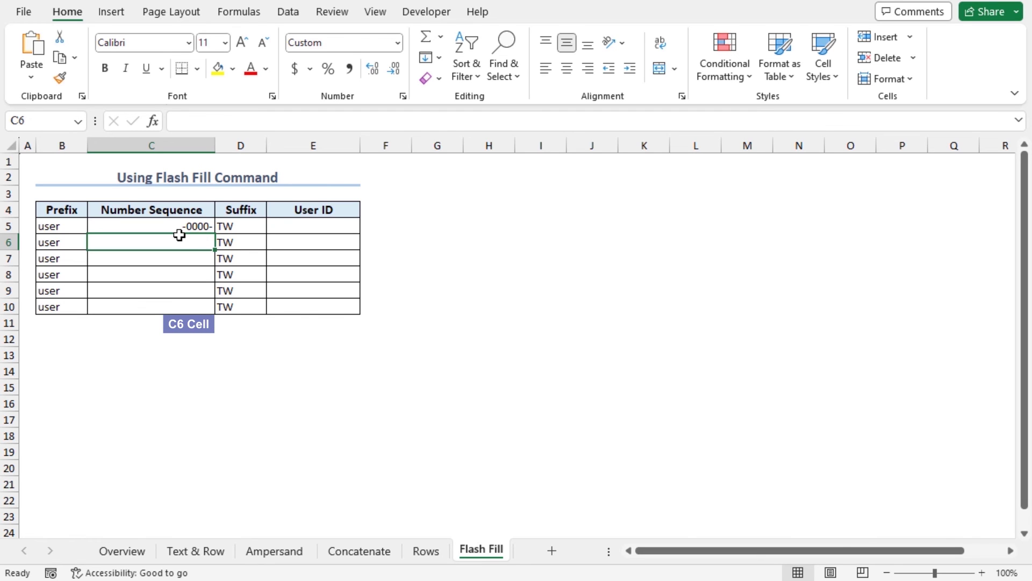
{"action": "type", "text": "1"}
{"action": "key", "text": "Return"}
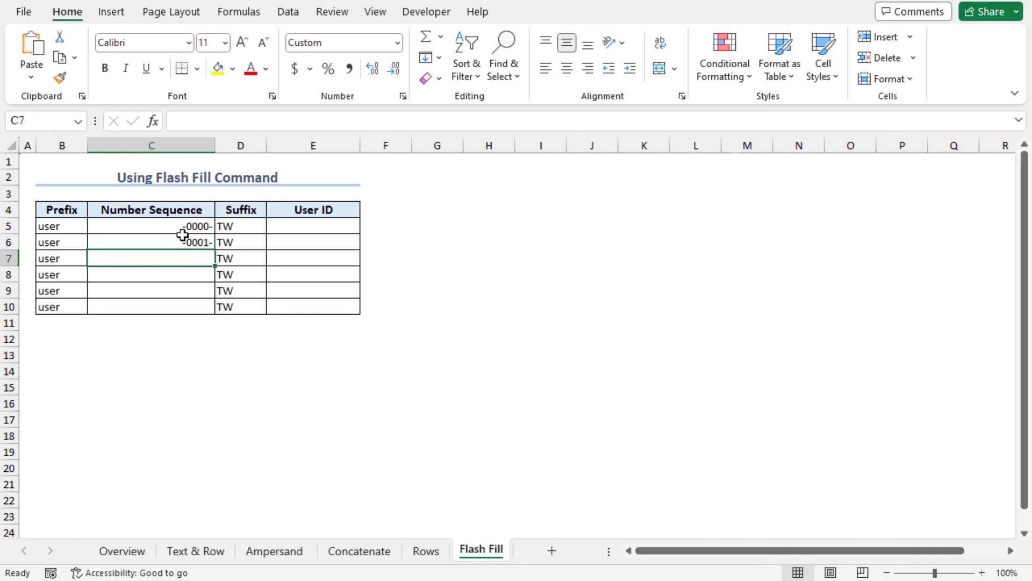
Extend the number series from C5:C6 down to C10.
{"action": "left_click", "coordinate": [184, 226]}
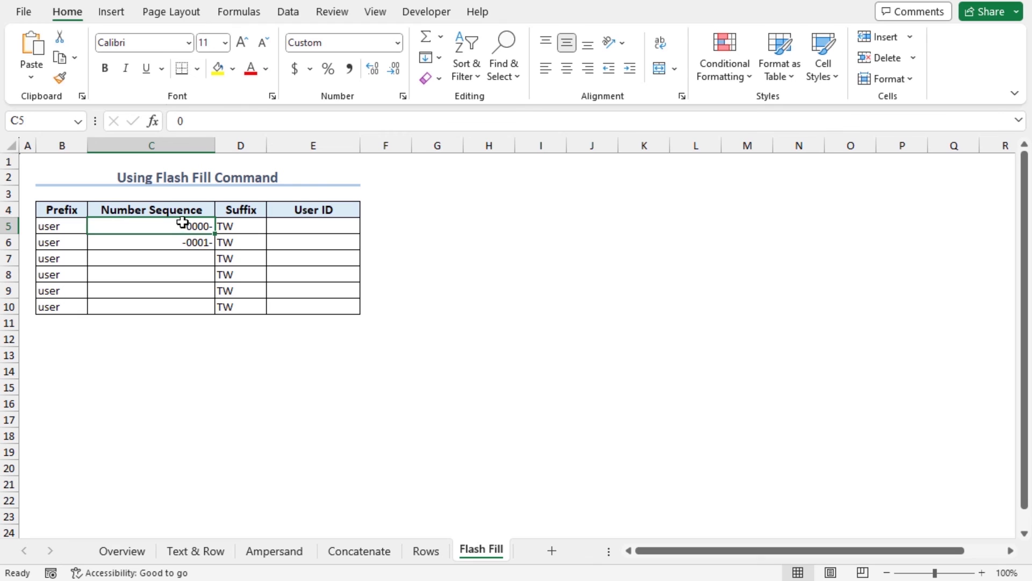
{"action": "left_click_drag", "start_coordinate": [184, 228], "coordinate": [182, 245]}
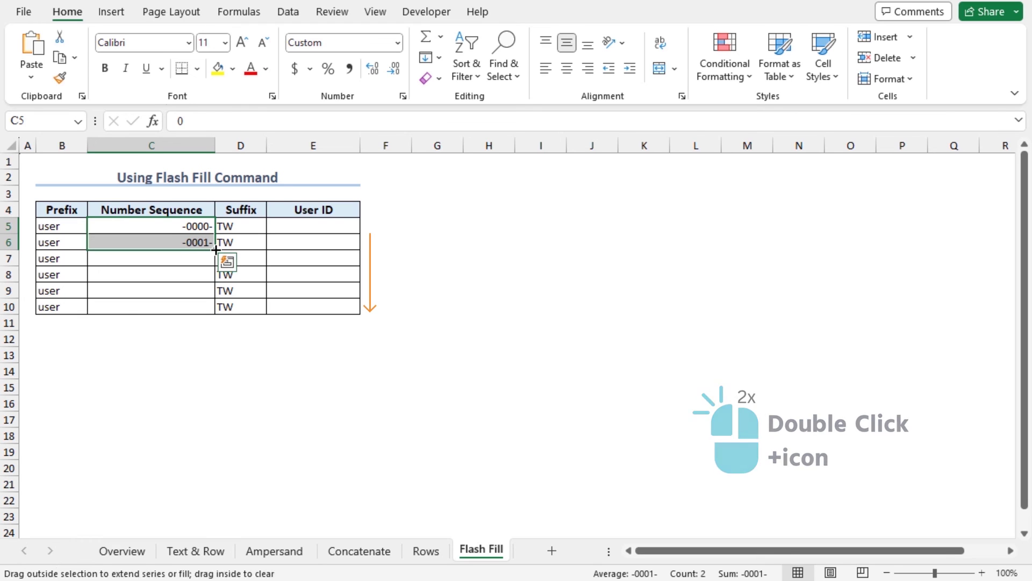
{"action": "double_click", "coordinate": [215, 249]}
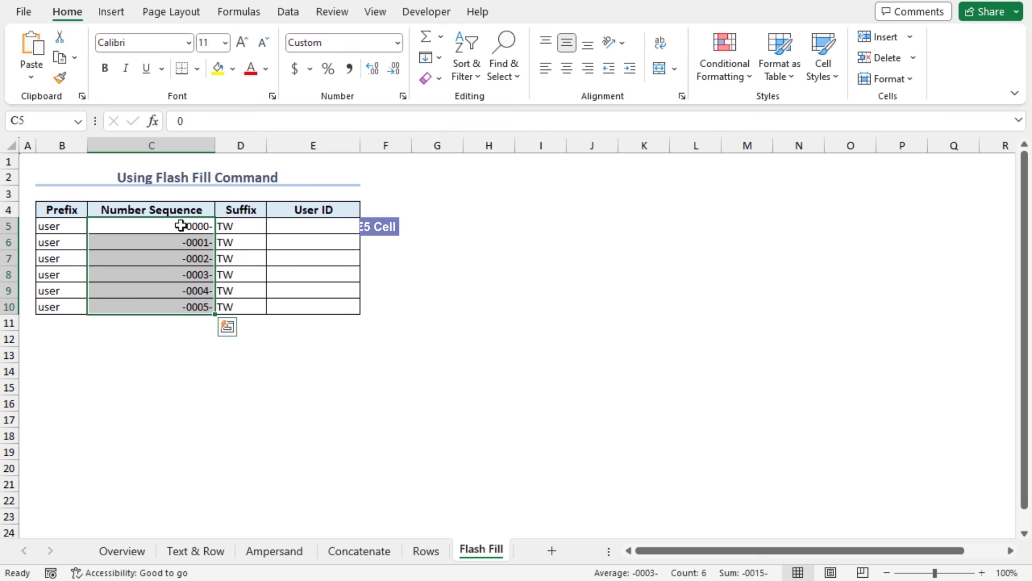
Enter user-0000-TW in E5 as the example value for the User ID column.
{"action": "left_click", "coordinate": [290, 225]}
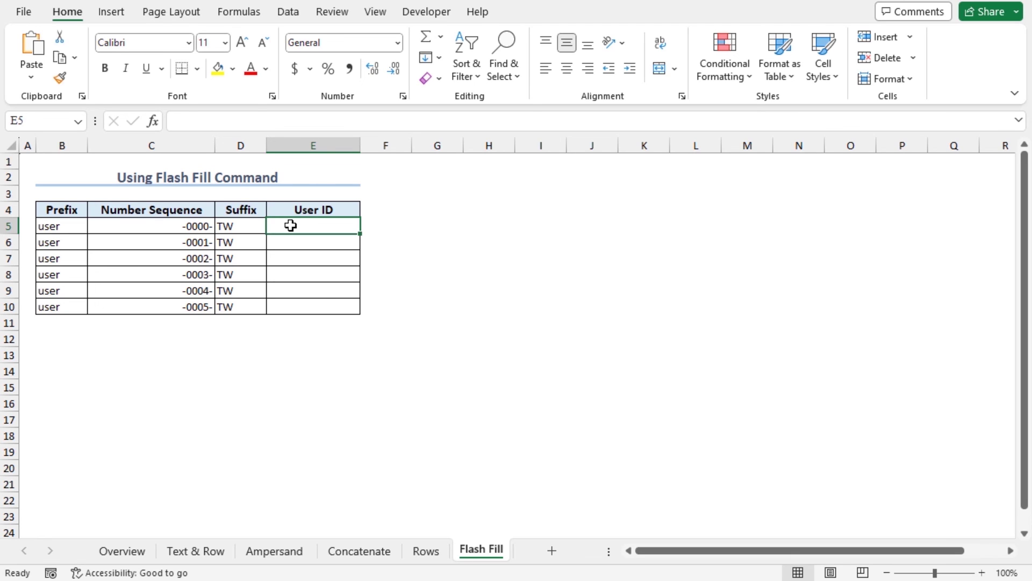
{"action": "double_click", "coordinate": [282, 224]}
{"action": "type", "text": "user"}
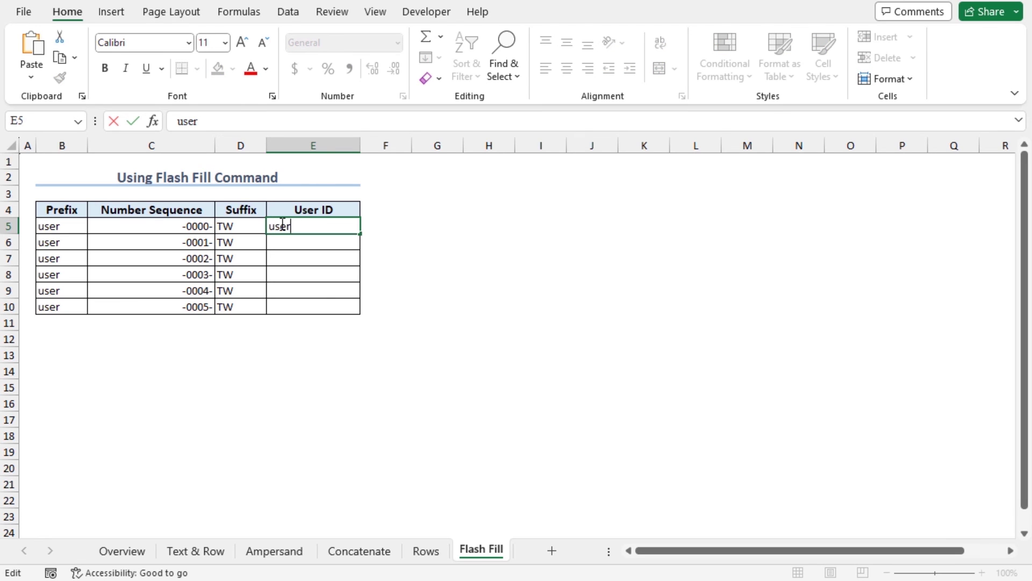
{"action": "type", "text": "-0000-TW"}
{"action": "key", "text": "Return"}
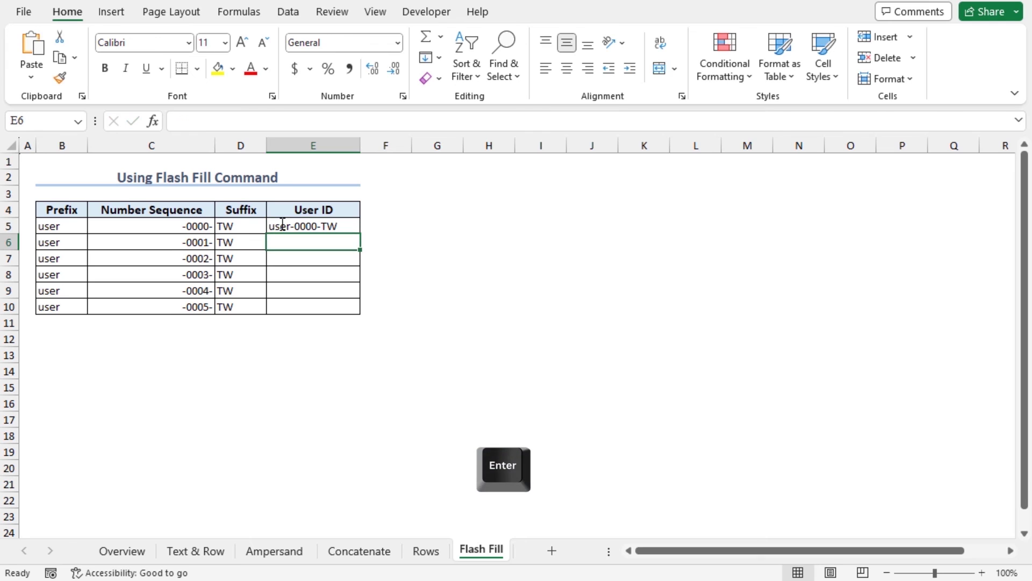
Flash Fill the rest of the User ID column down to E10 from the example in E5.
{"action": "left_click", "coordinate": [351, 228]}
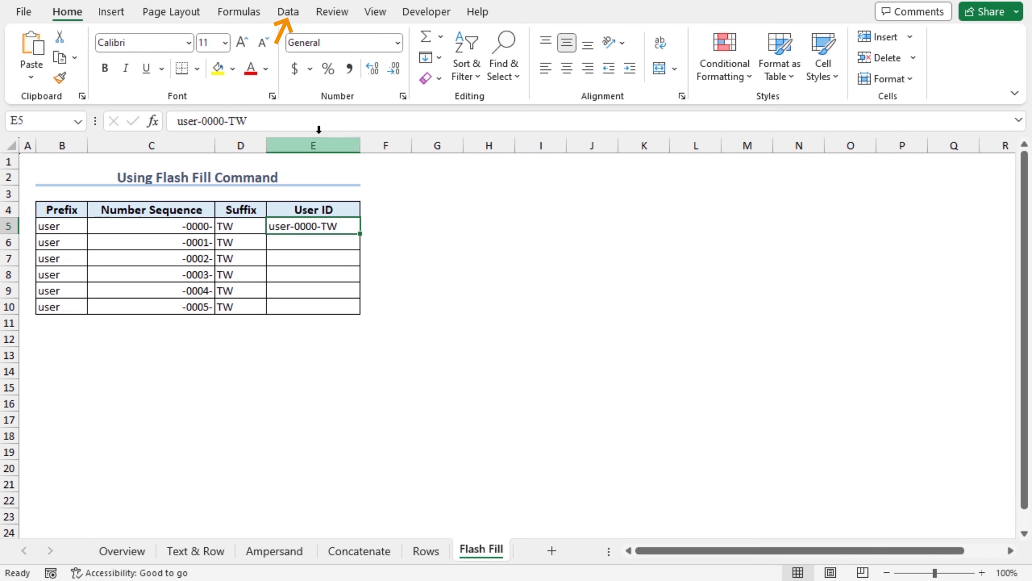
{"action": "left_click", "coordinate": [289, 13]}
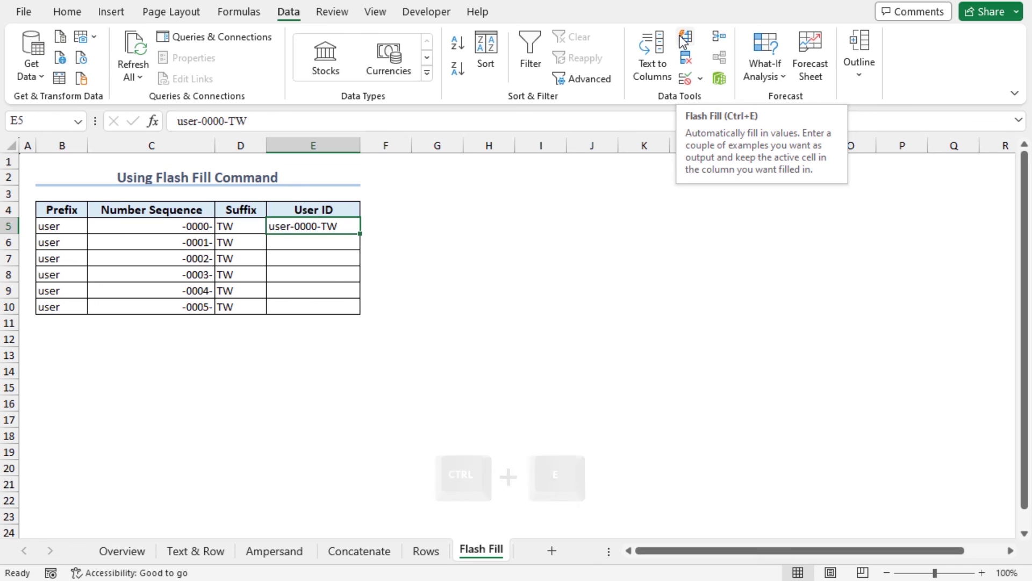
{"action": "key", "text": "ctrl+e"}
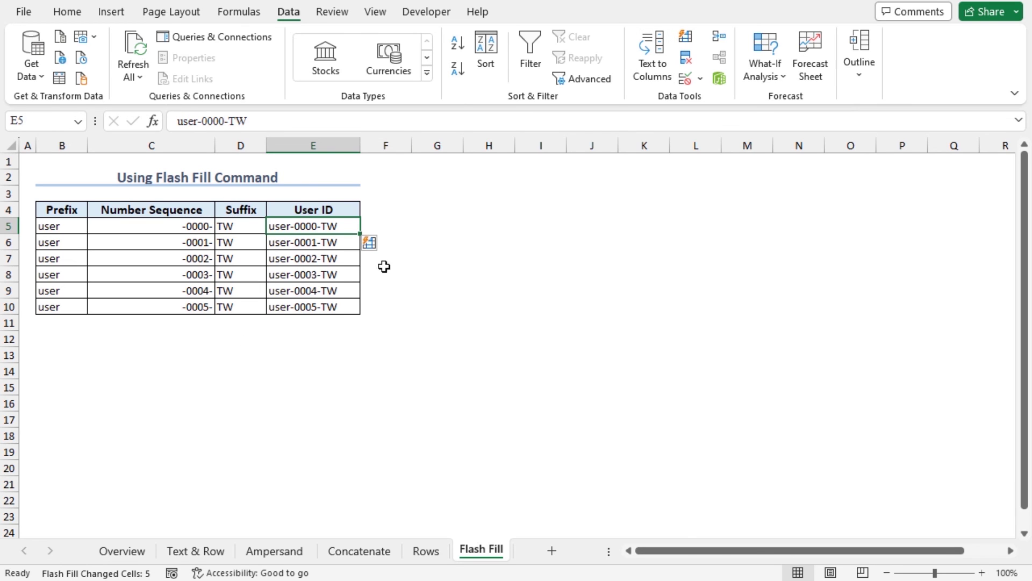